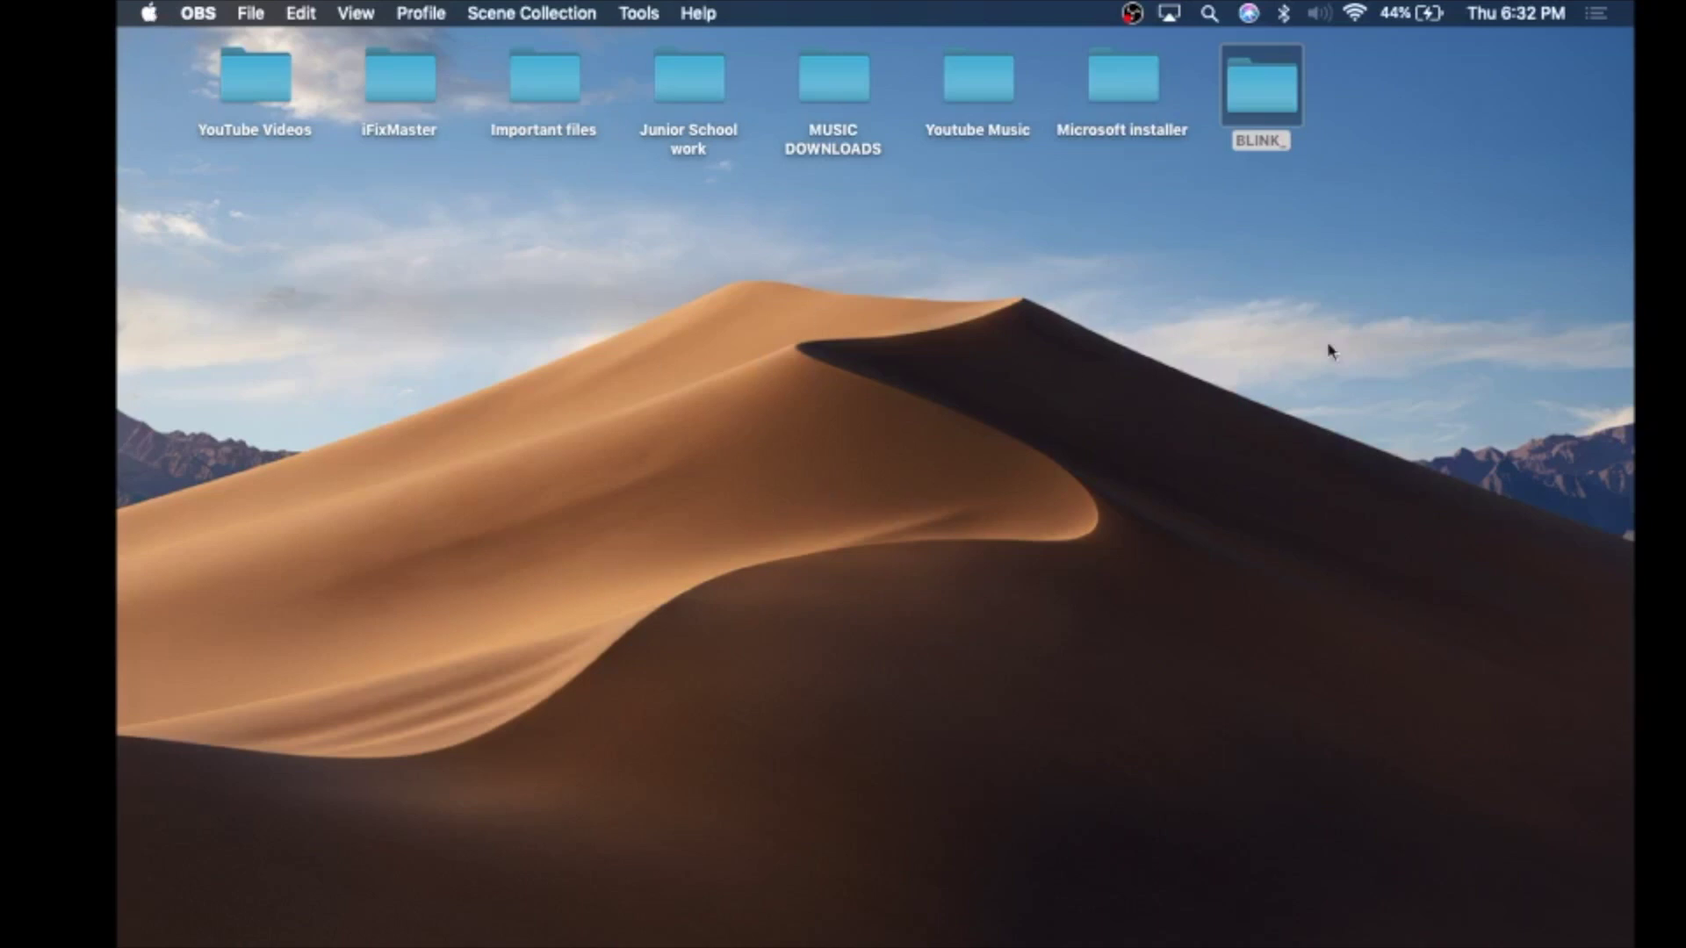
# - Open the Desktop & Screen Saver settings and select the Dynamic Mojave wallpaper
pyautogui.click(151, 14)
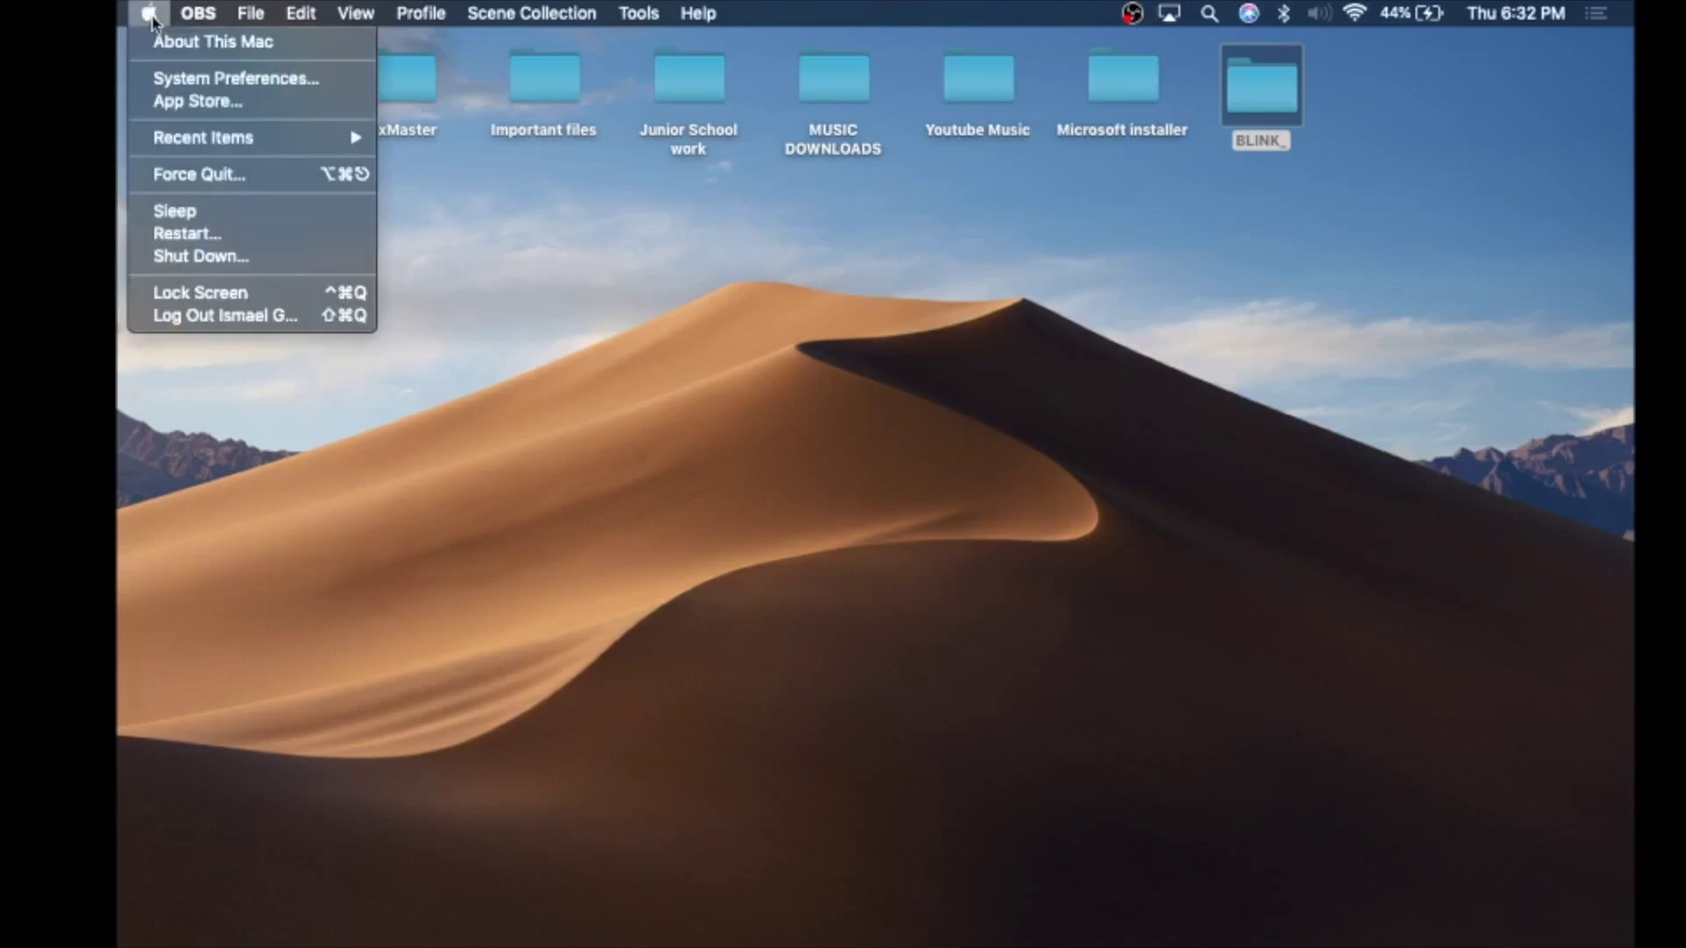
pyautogui.click(199, 79)
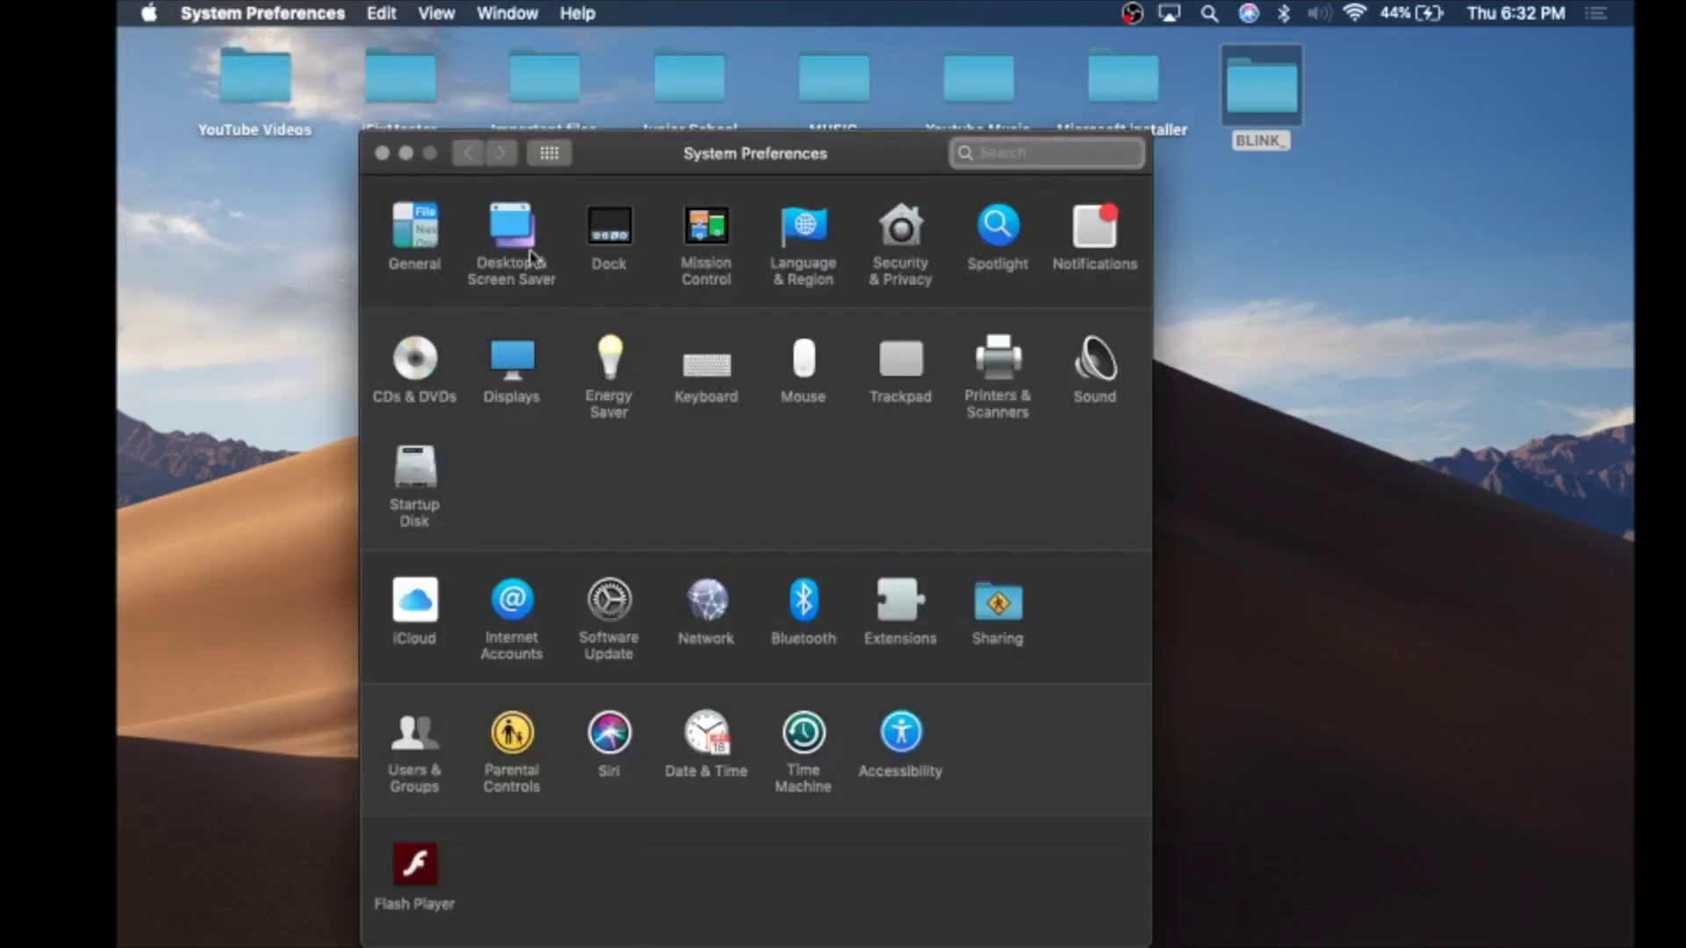
pyautogui.click(514, 200)
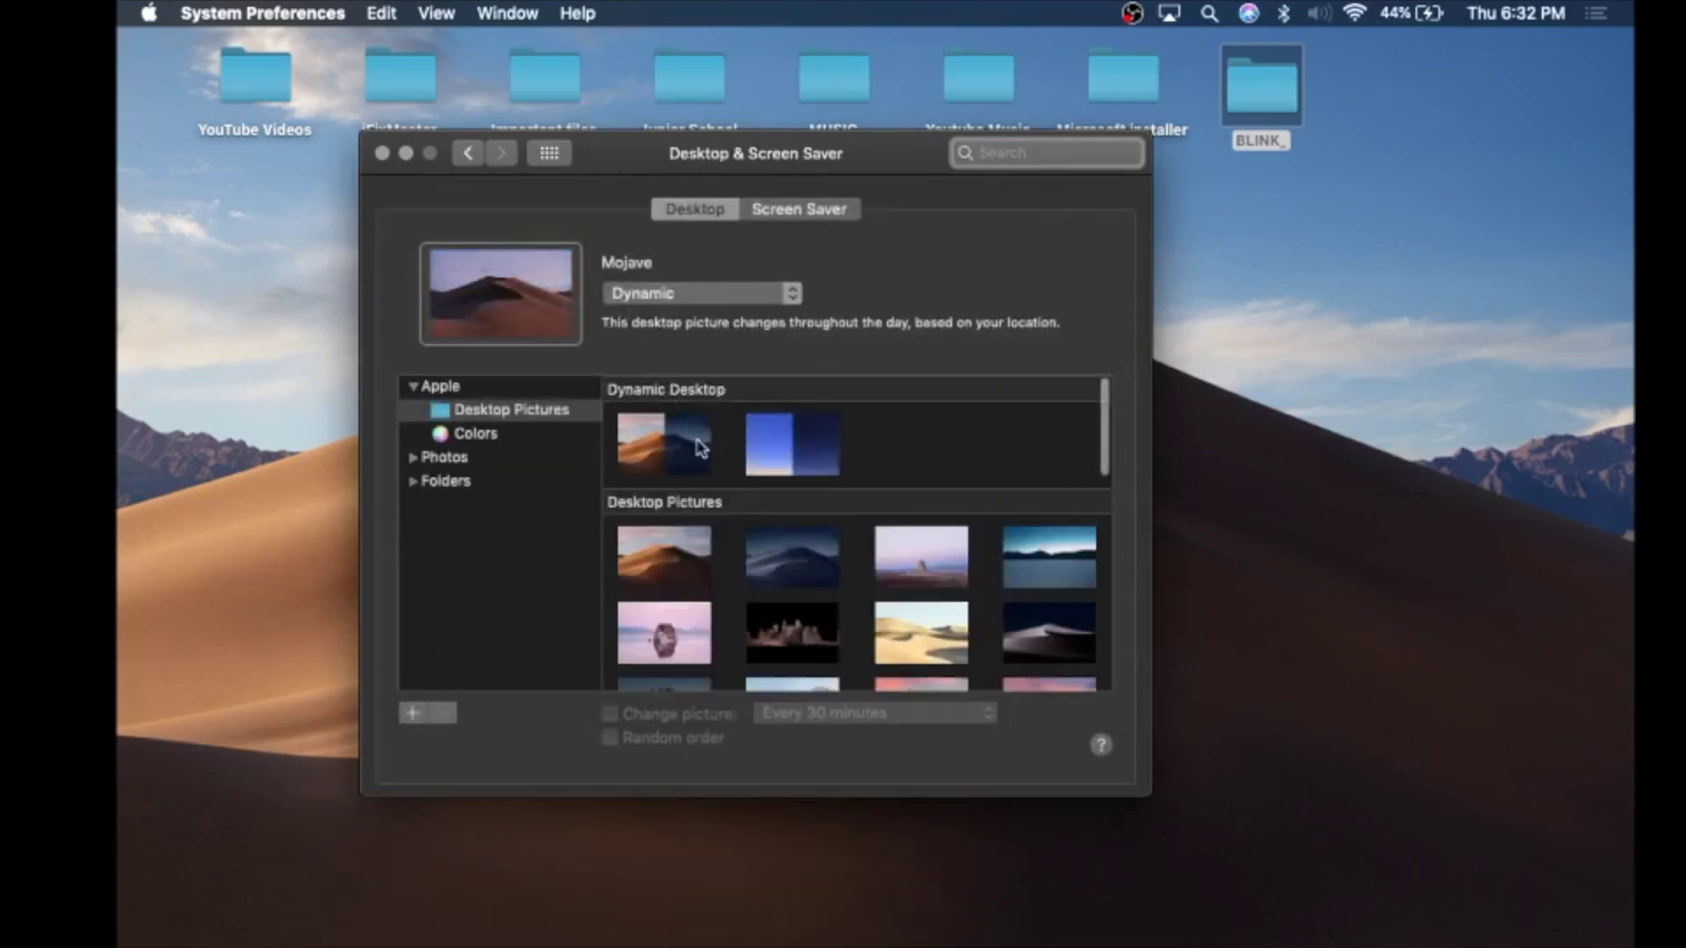
pyautogui.click(672, 446)
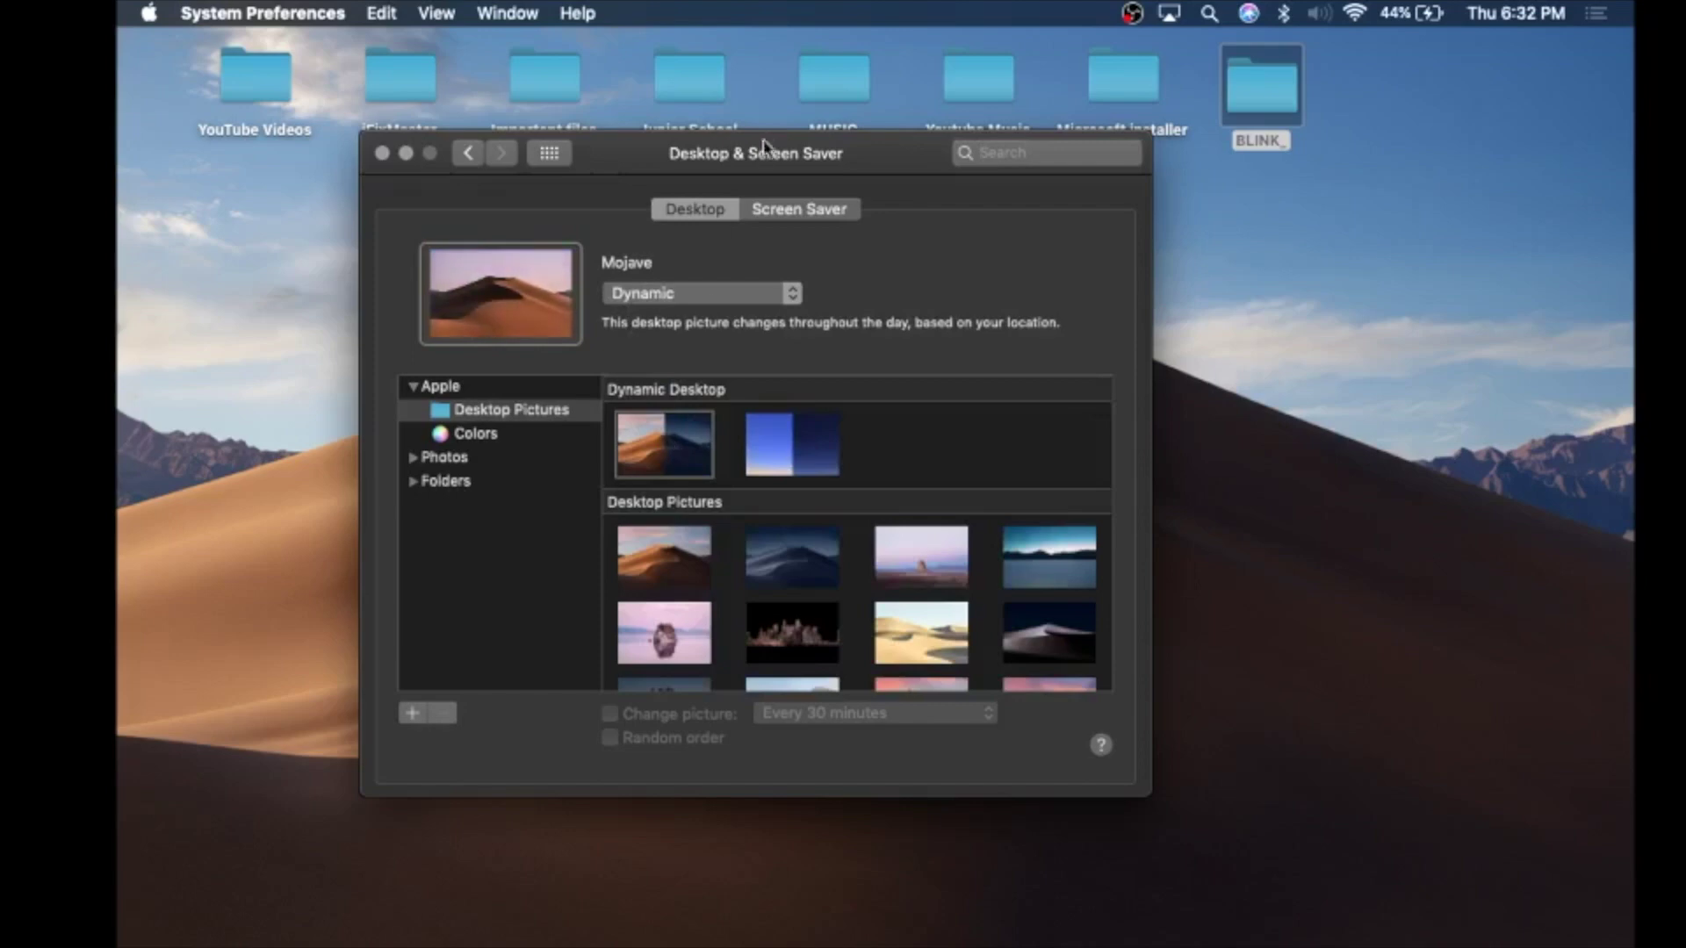
pyautogui.moveTo(760, 162); pyautogui.dragTo(803, 223)
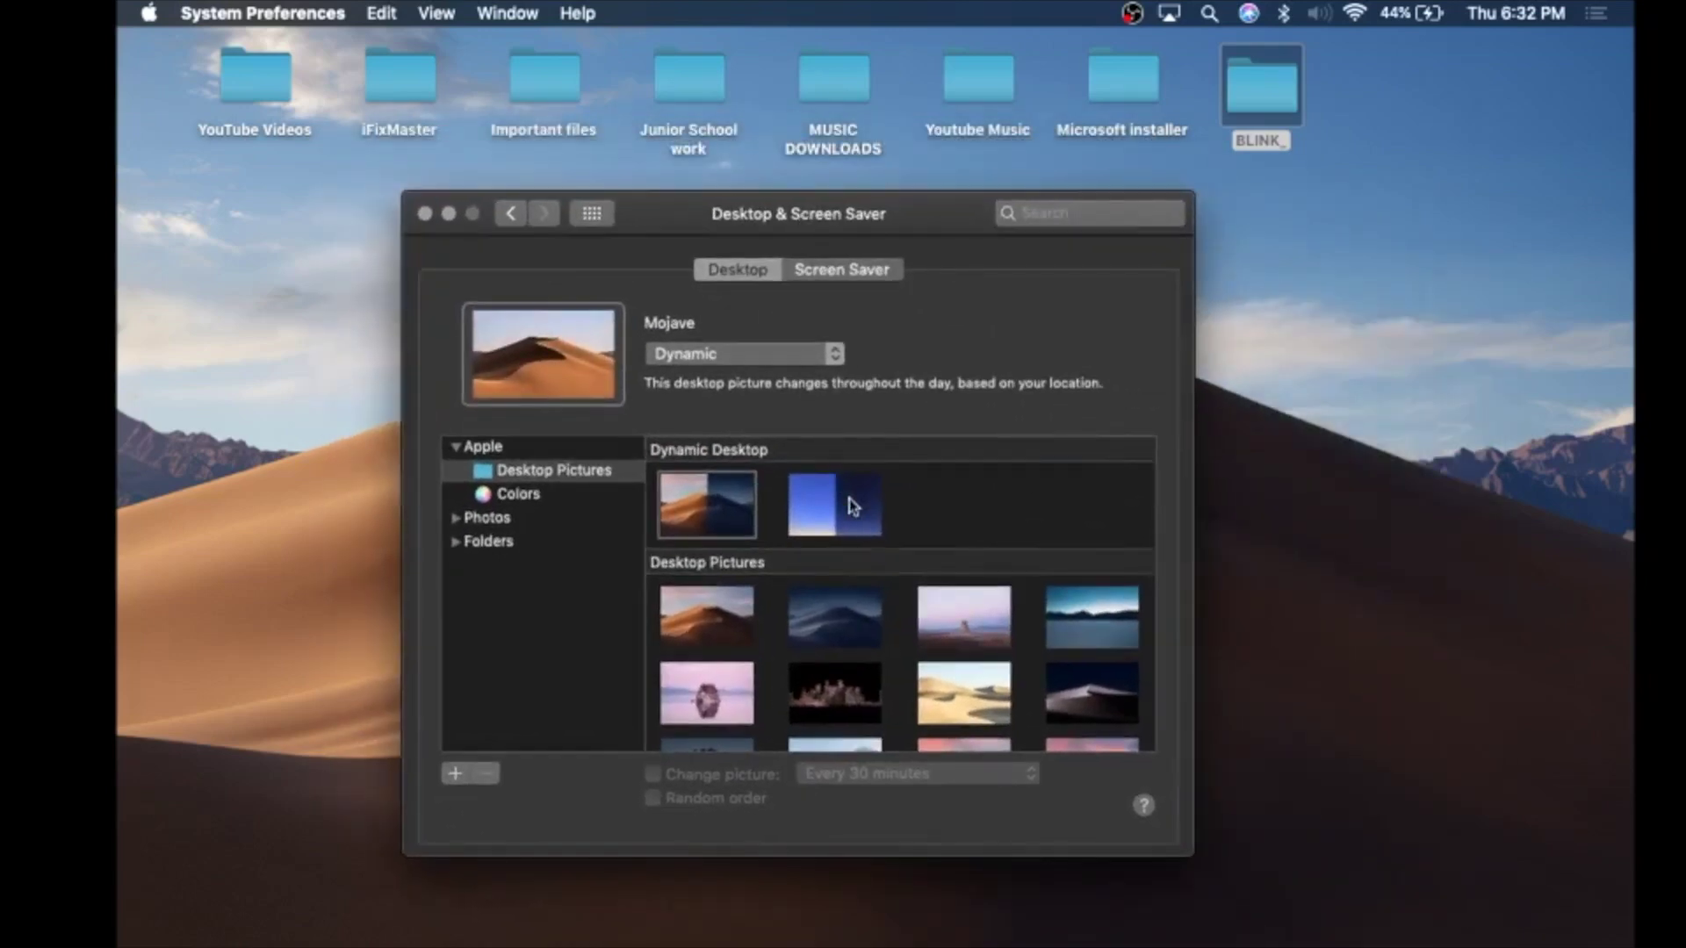
# - Preview Solar Gradients, Mojave Night and Mojave Day, then keep Dynamic Mojave and close the settings
pyautogui.click(852, 508)
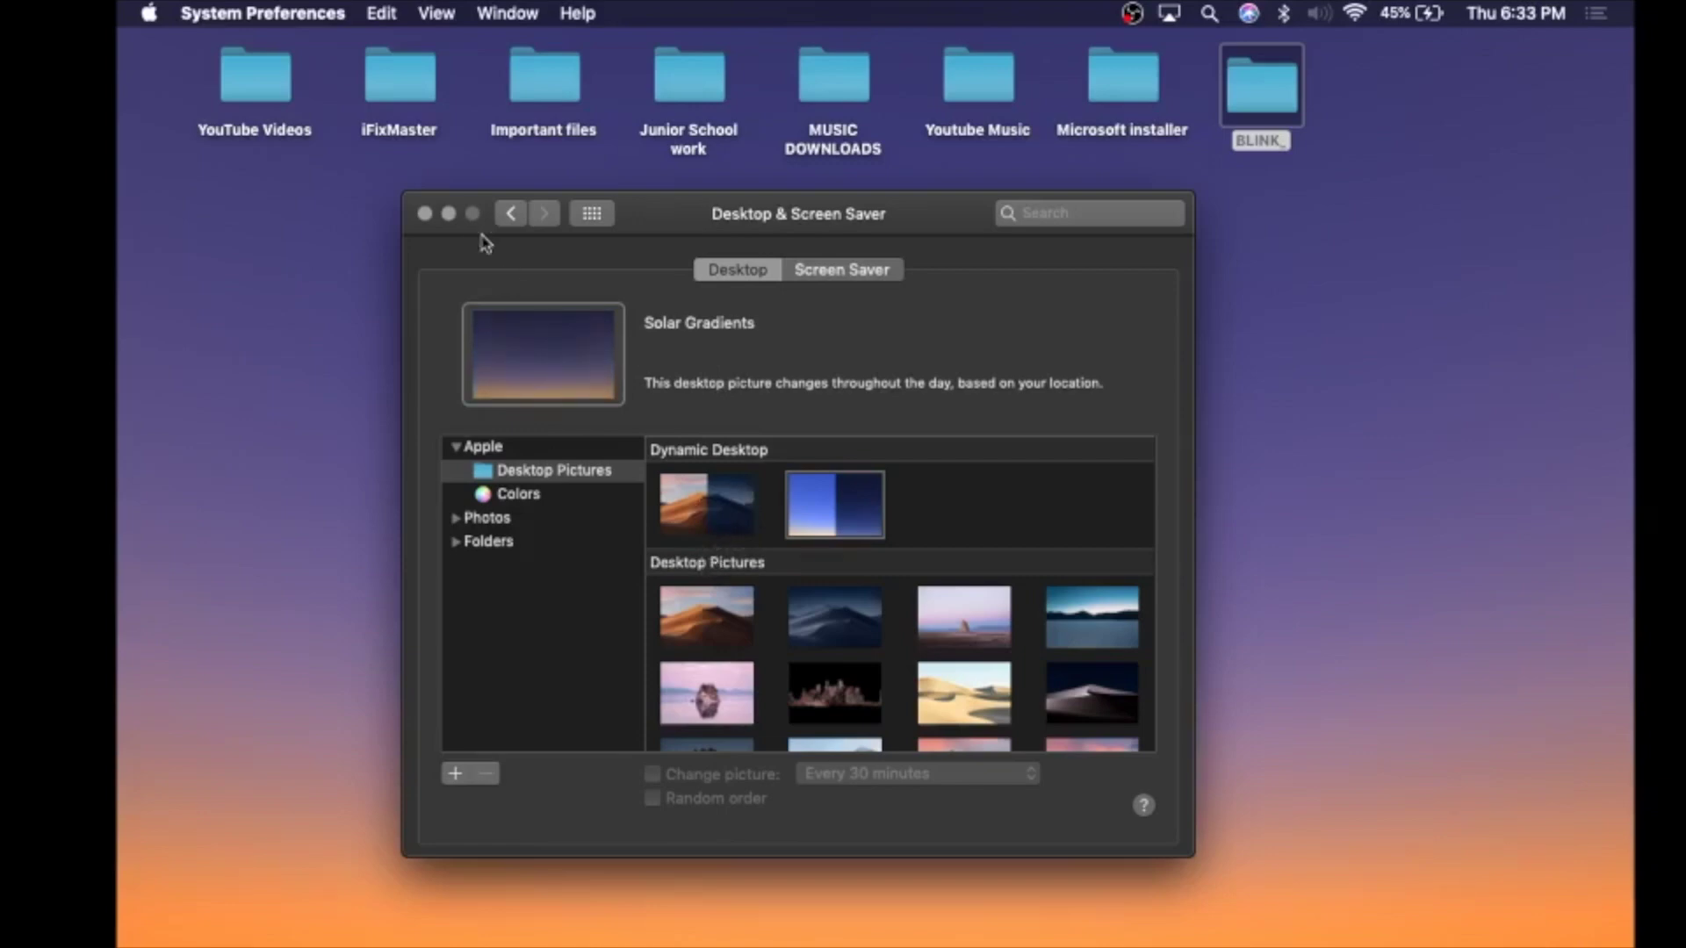
pyautogui.click(737, 509)
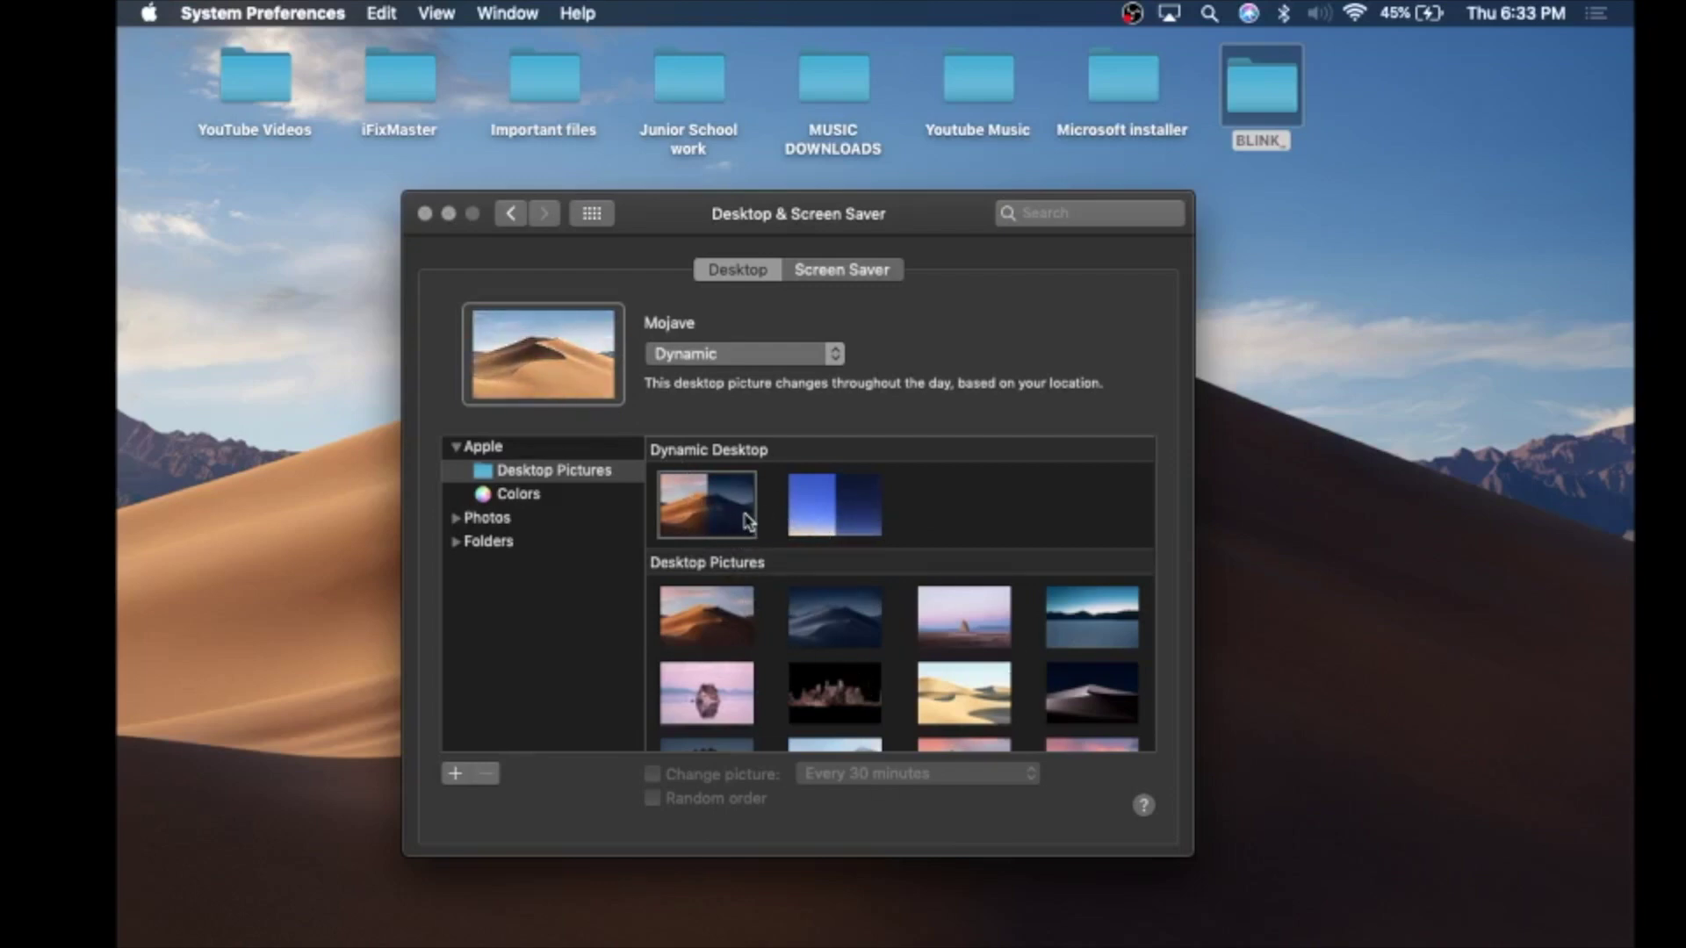
pyautogui.click(790, 600)
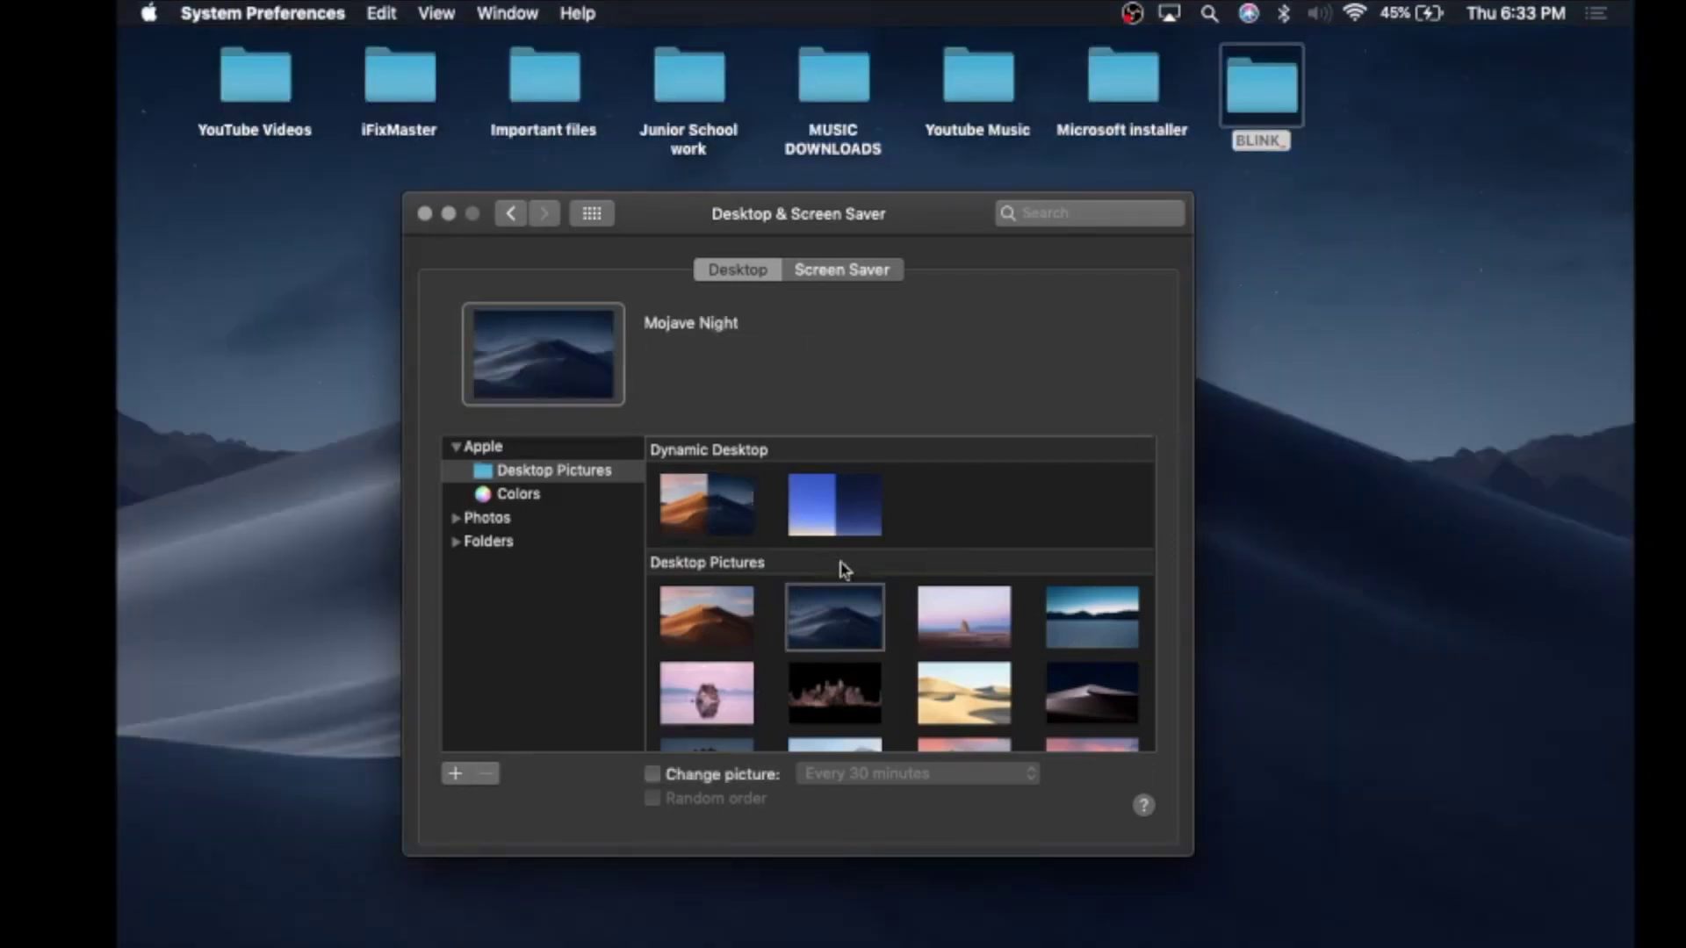
pyautogui.click(736, 609)
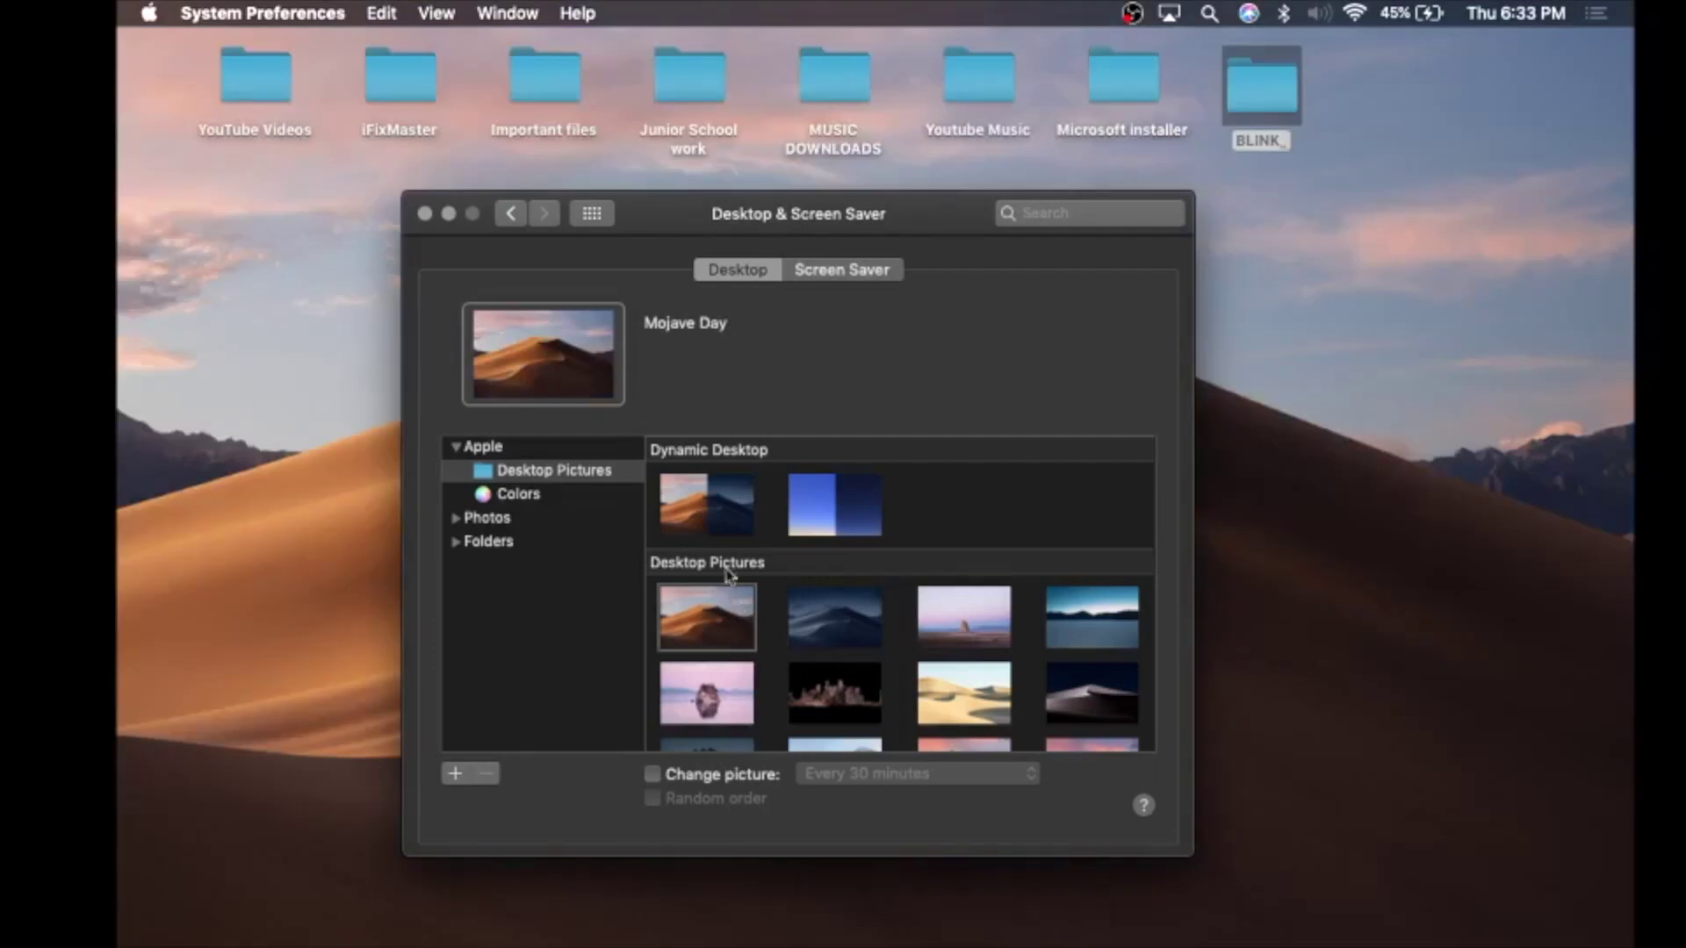
pyautogui.click(716, 507)
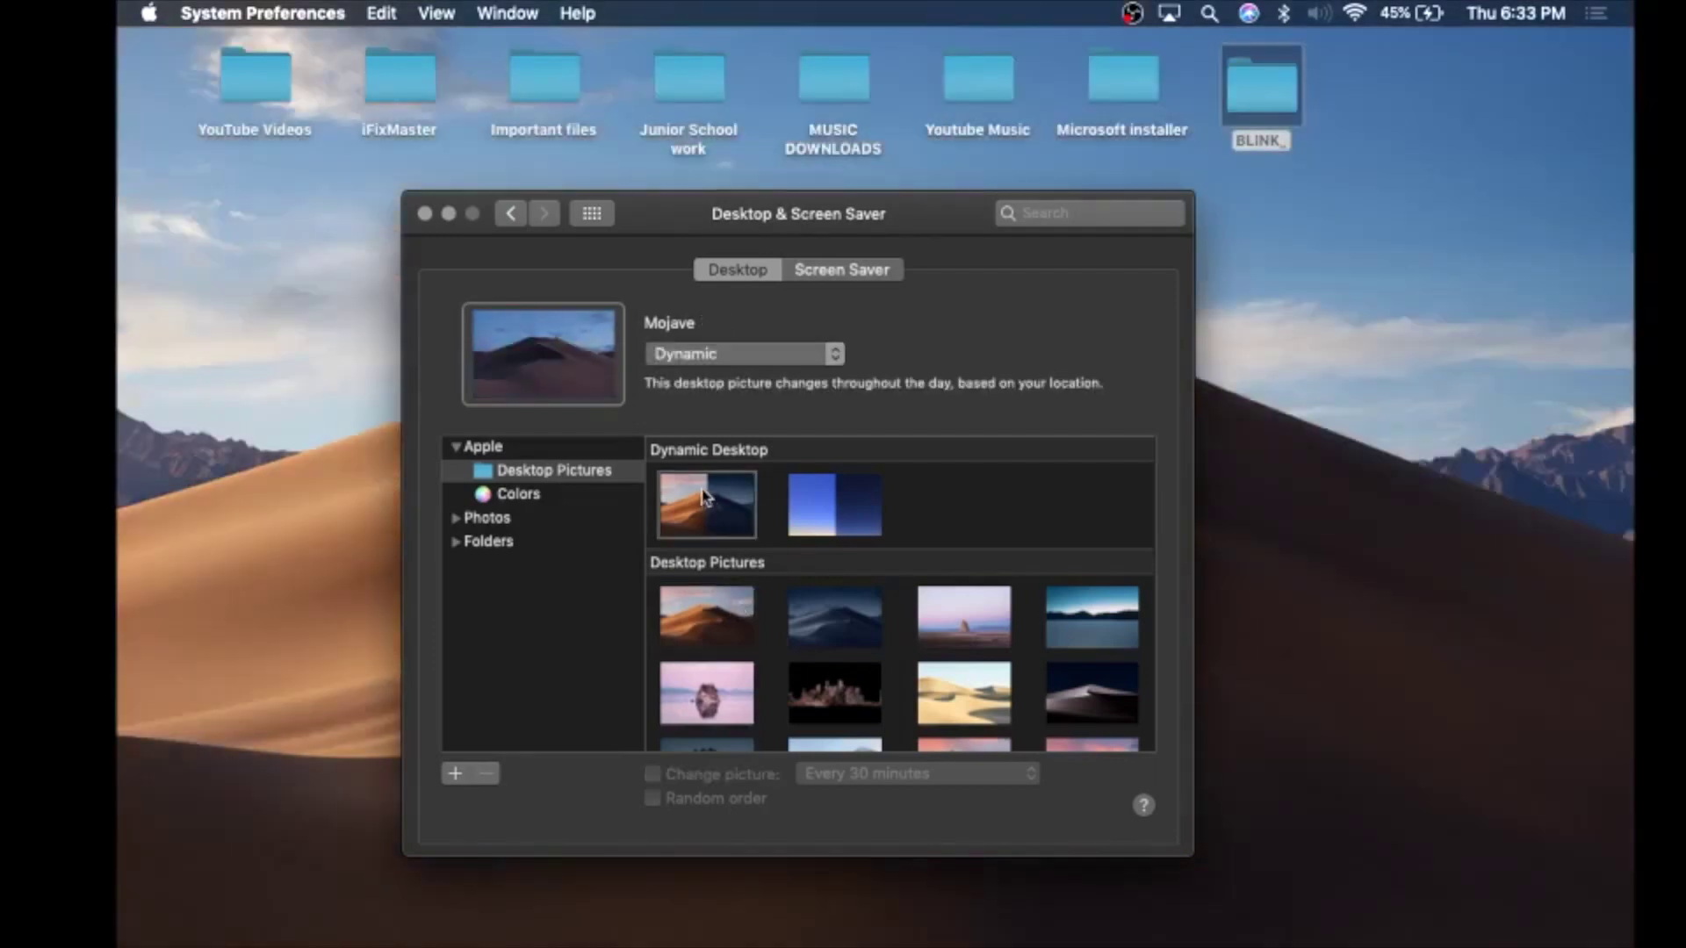
pyautogui.click(424, 215)
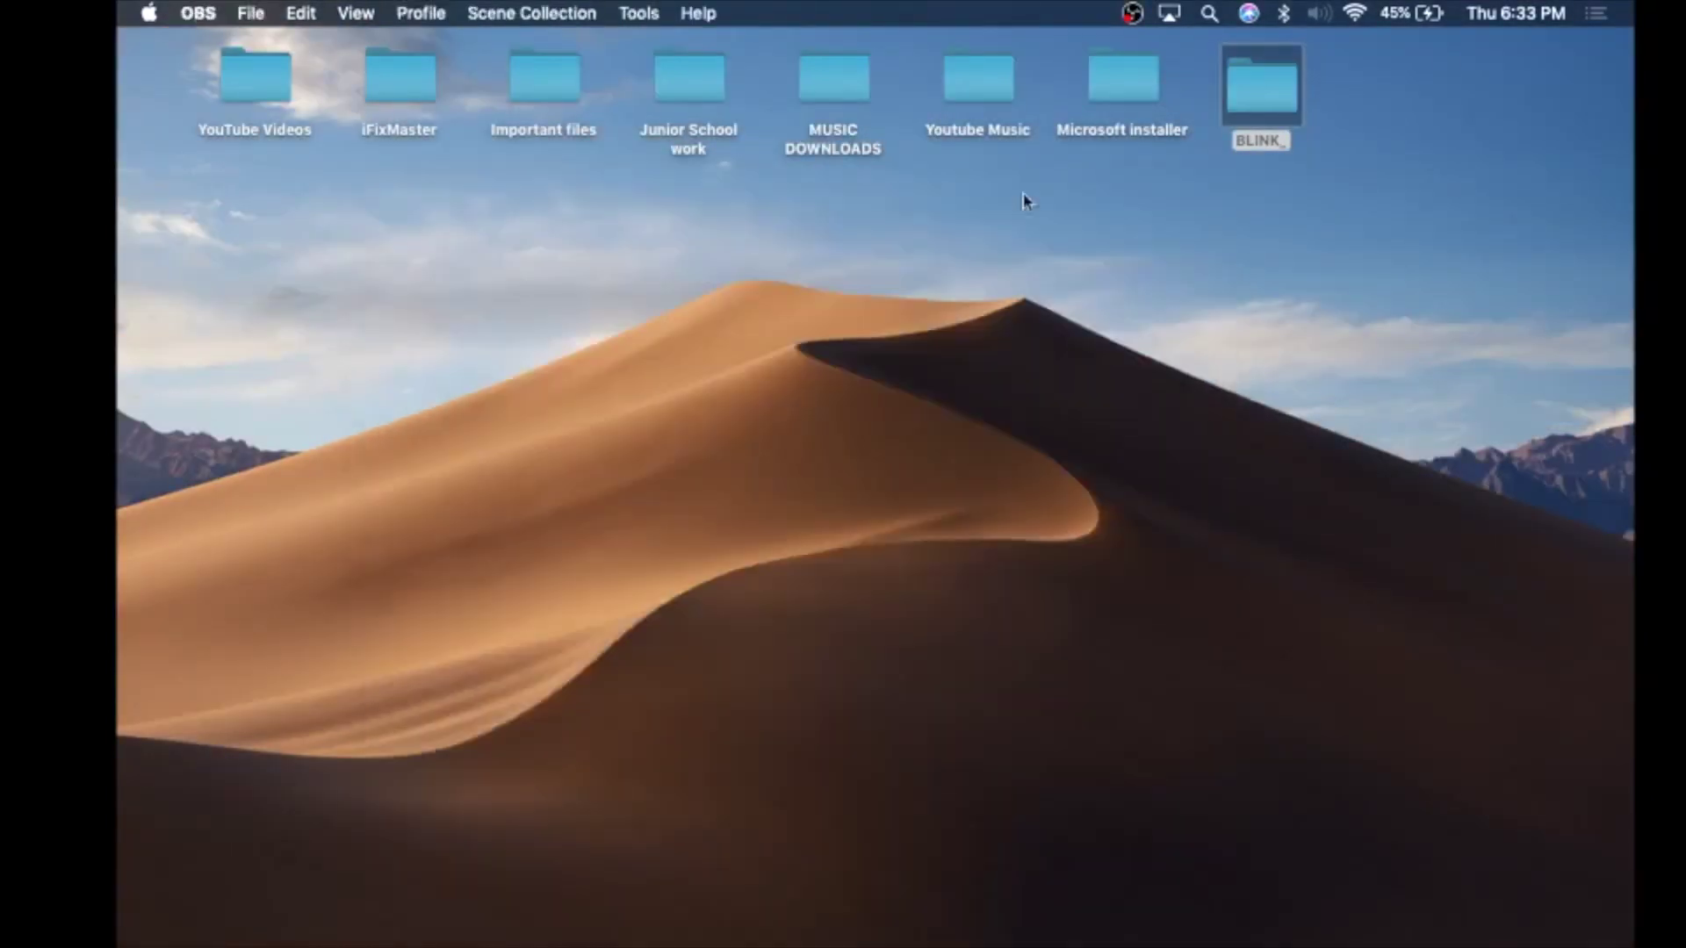
# - Open Date & Time through Spotlight, unlock it, and turn off setting the time automatically
pyautogui.click(1211, 16)
pyautogui.write('date')
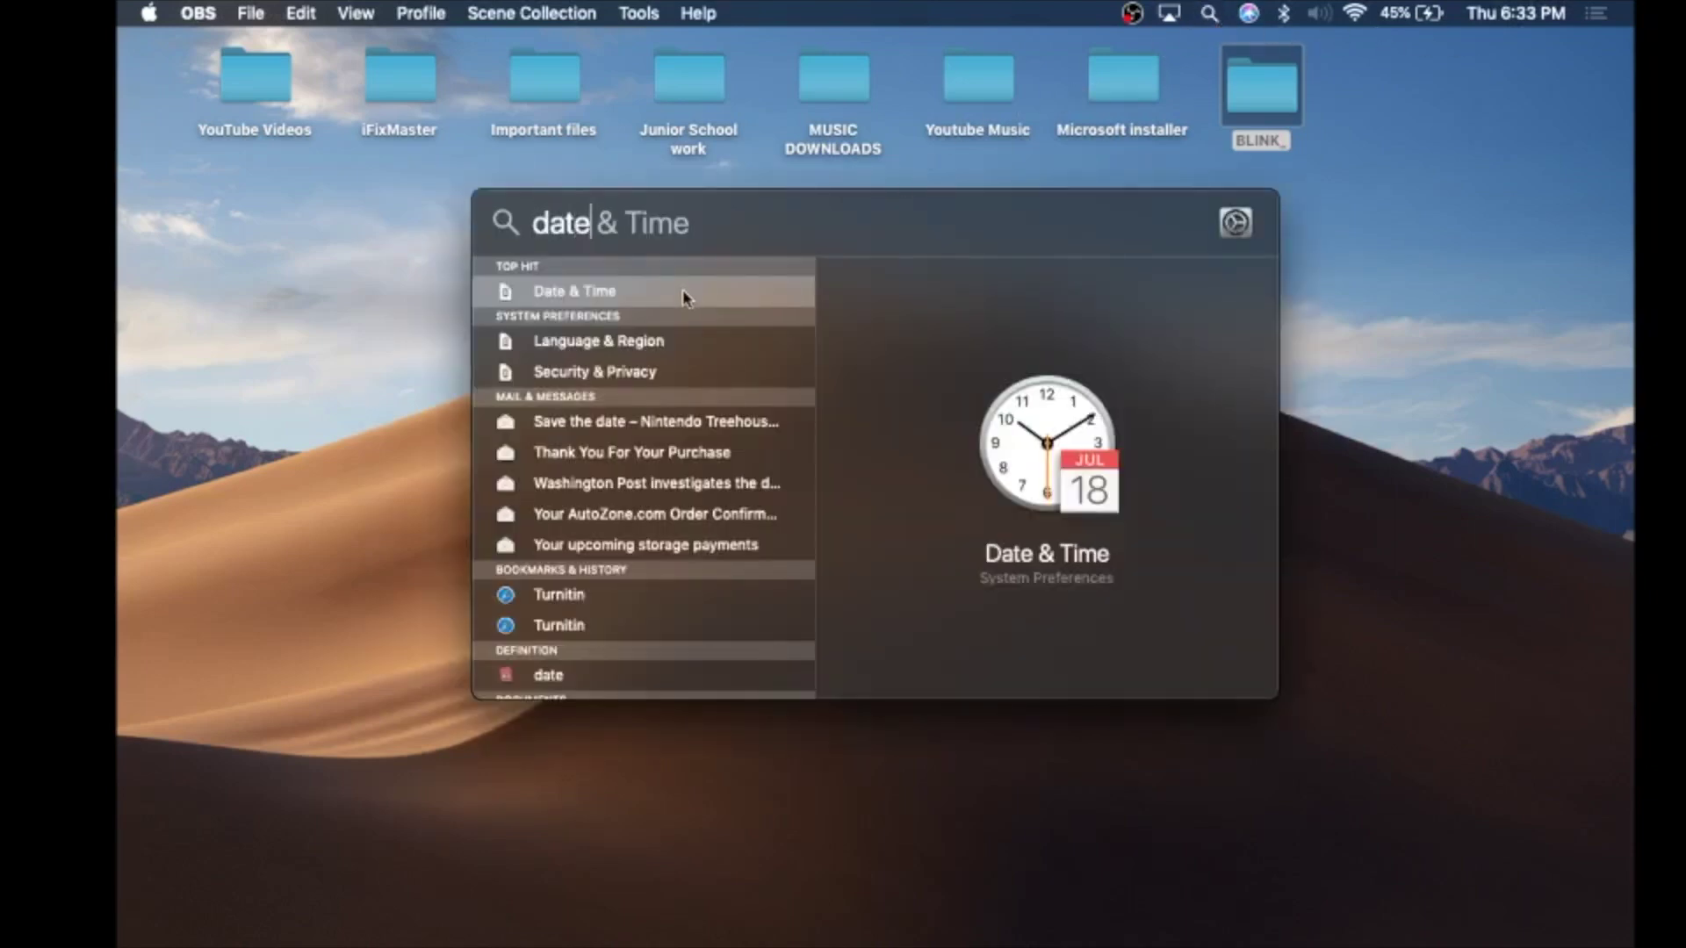
pyautogui.click(683, 298)
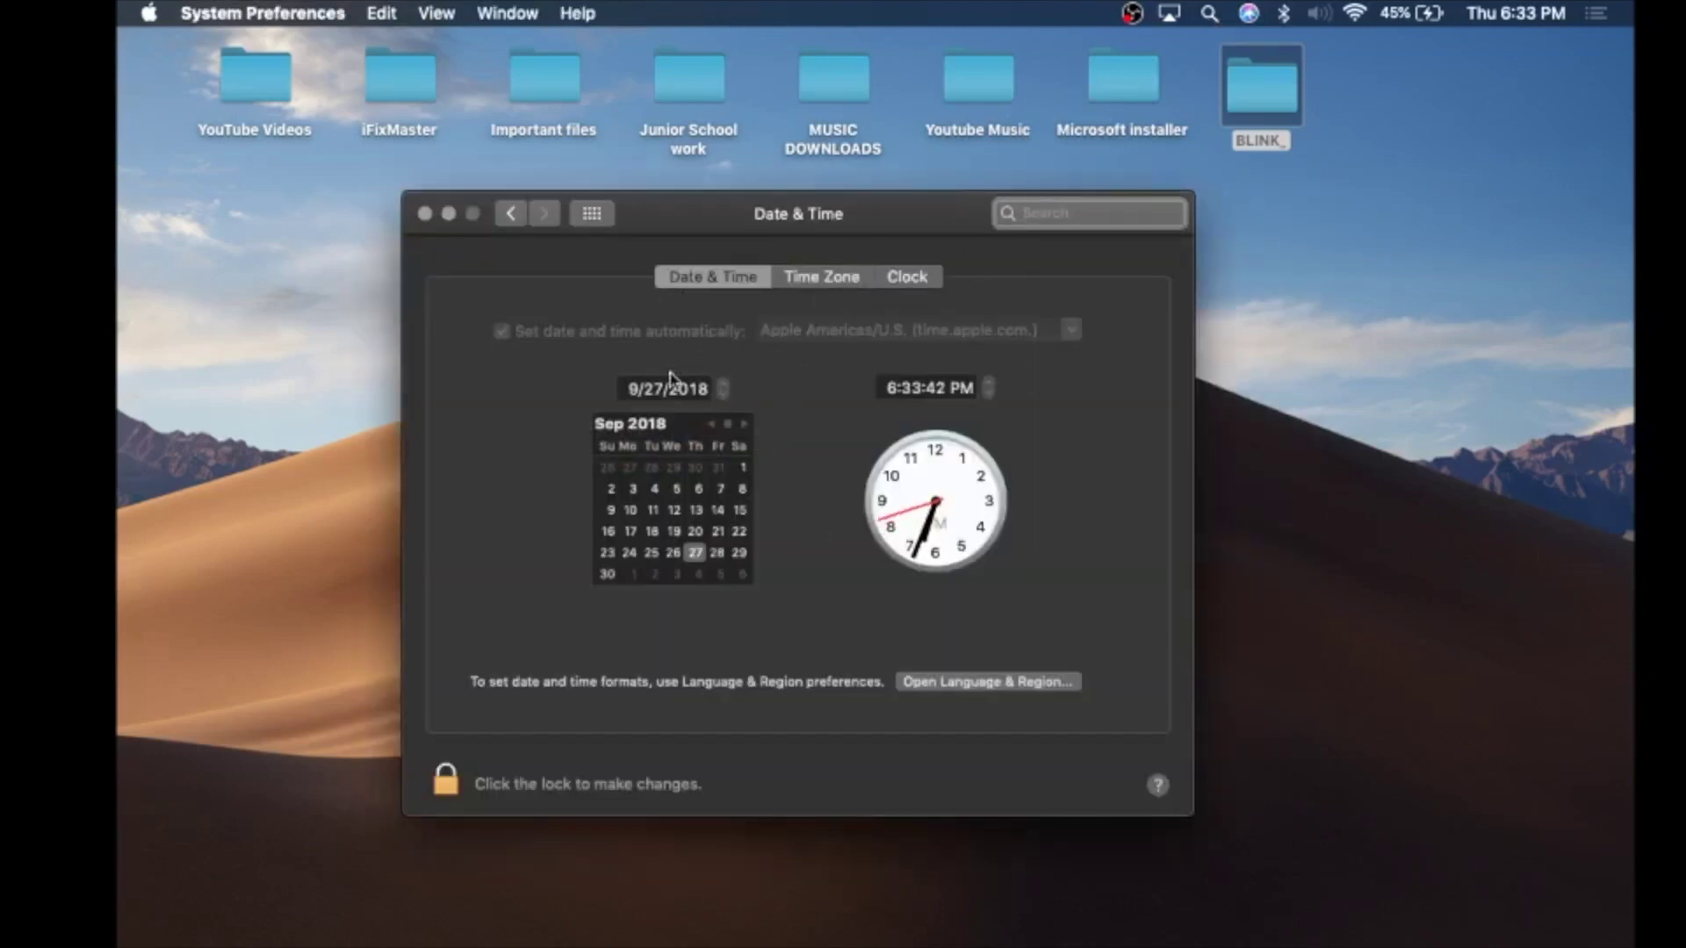
pyautogui.click(506, 340)
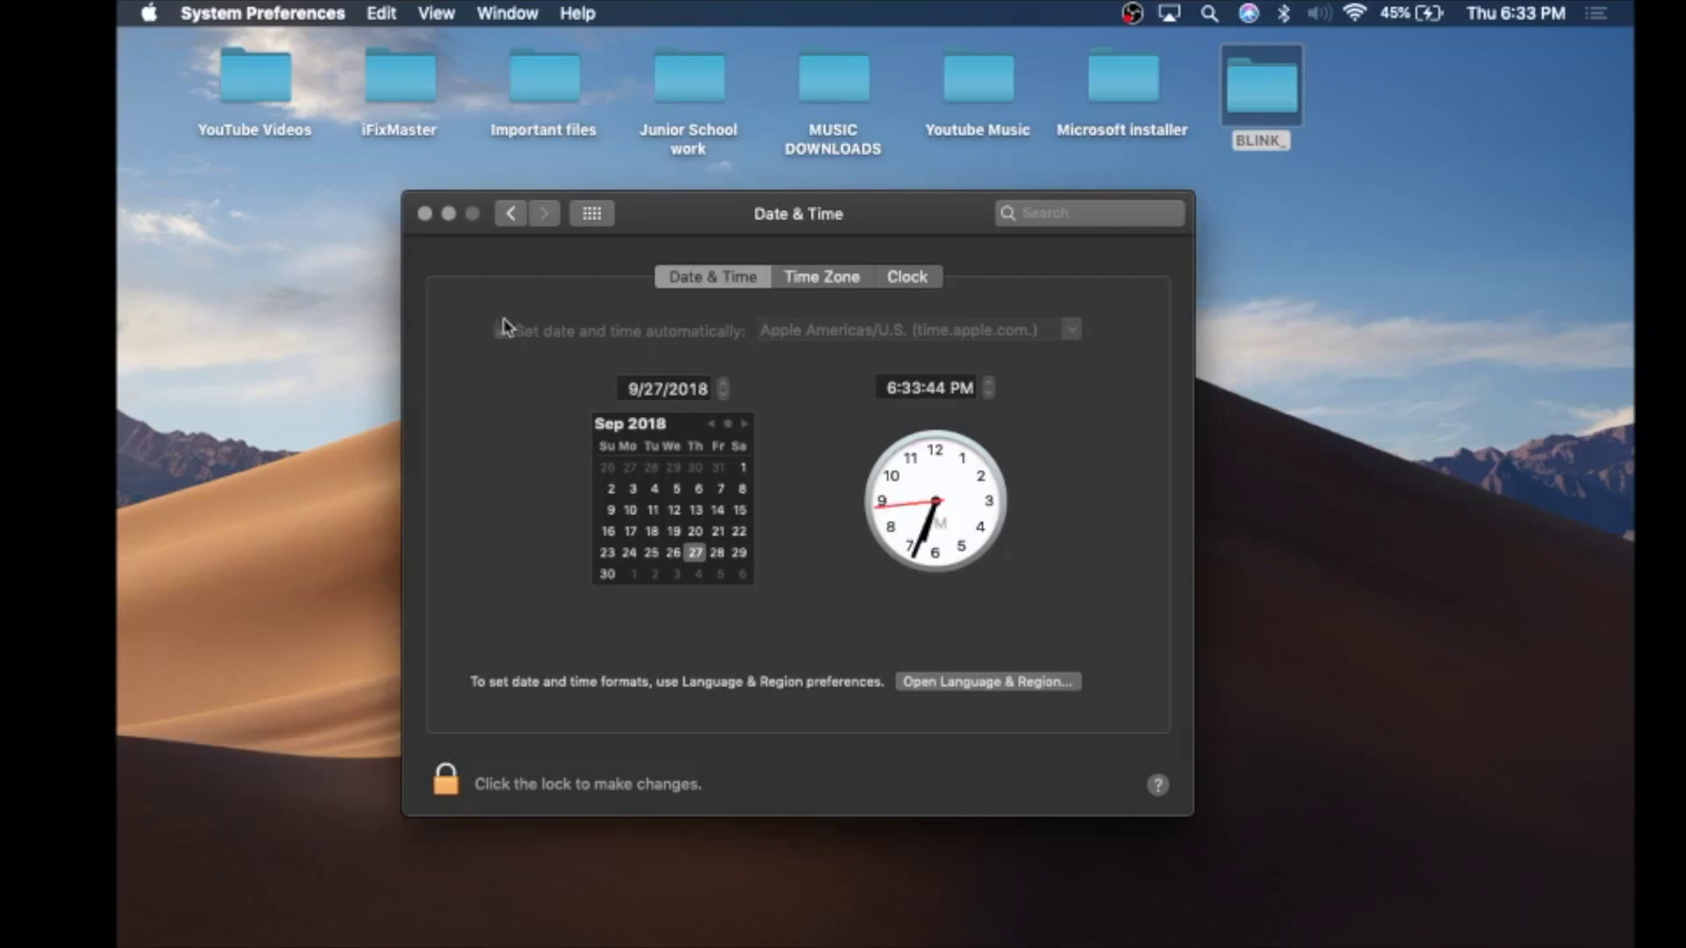
pyautogui.click(989, 395)
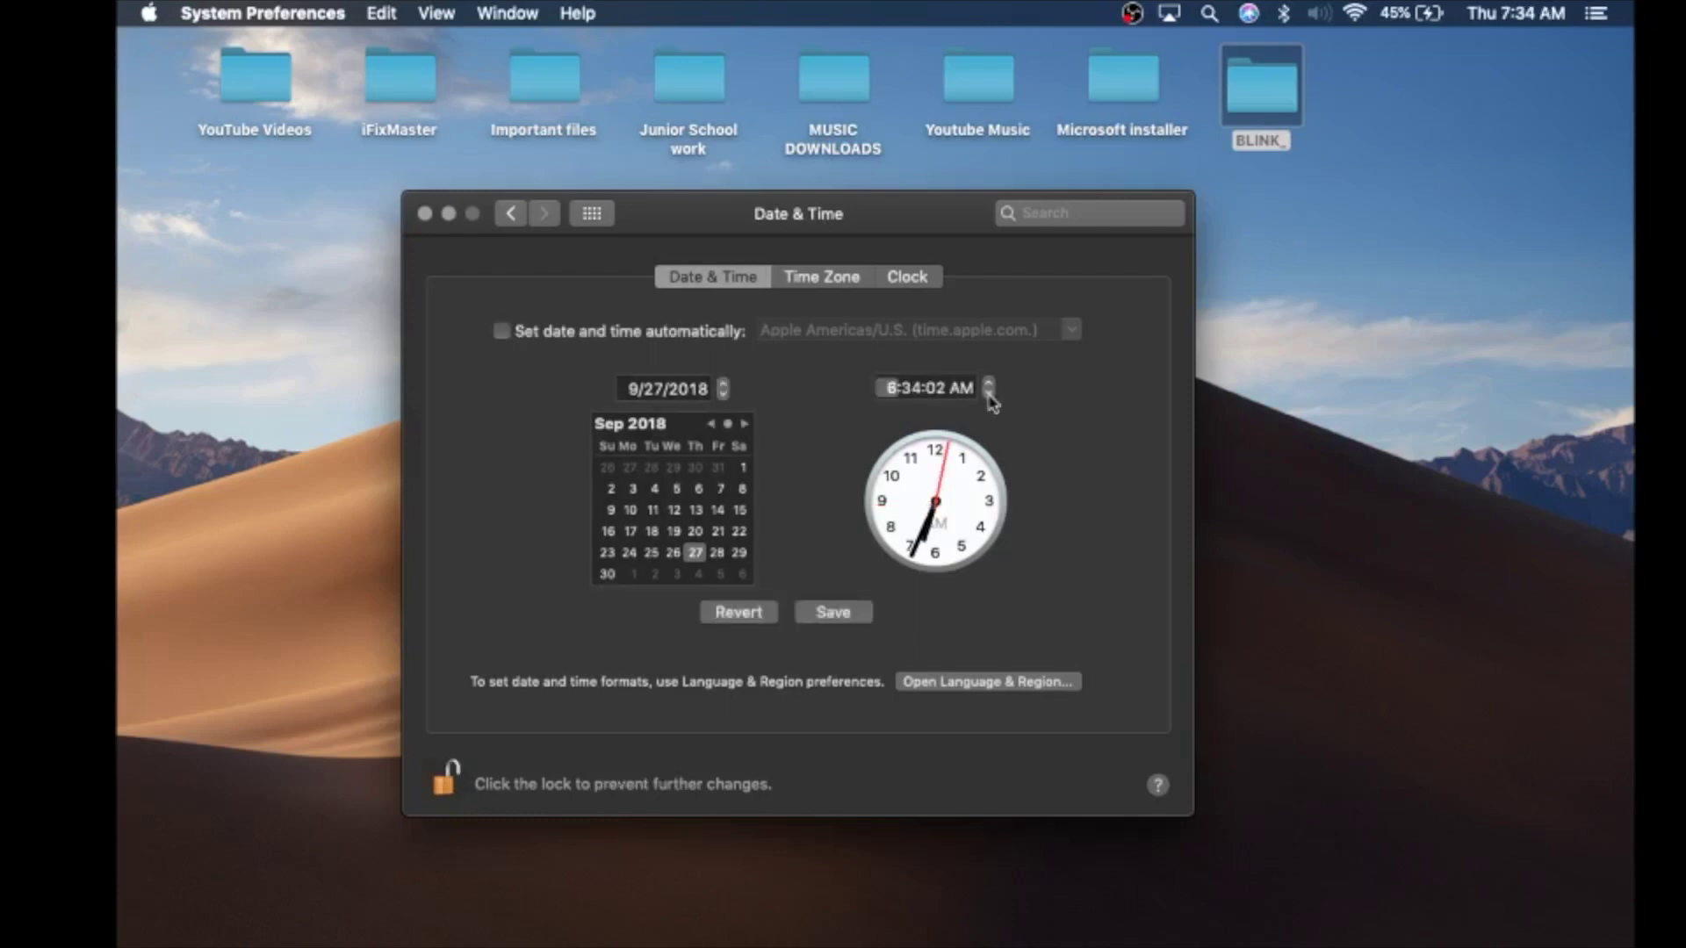
# - Step the clock's hour back toward evening and save the new time
pyautogui.click(989, 395)
pyautogui.click(989, 395)
pyautogui.click(989, 395)
pyautogui.click(989, 395)
pyautogui.click(989, 395)
pyautogui.click(990, 395)
pyautogui.click(989, 395)
pyautogui.click(990, 395)
pyautogui.click(989, 396)
pyautogui.click(989, 395)
pyautogui.click(989, 395)
pyautogui.click(839, 615)
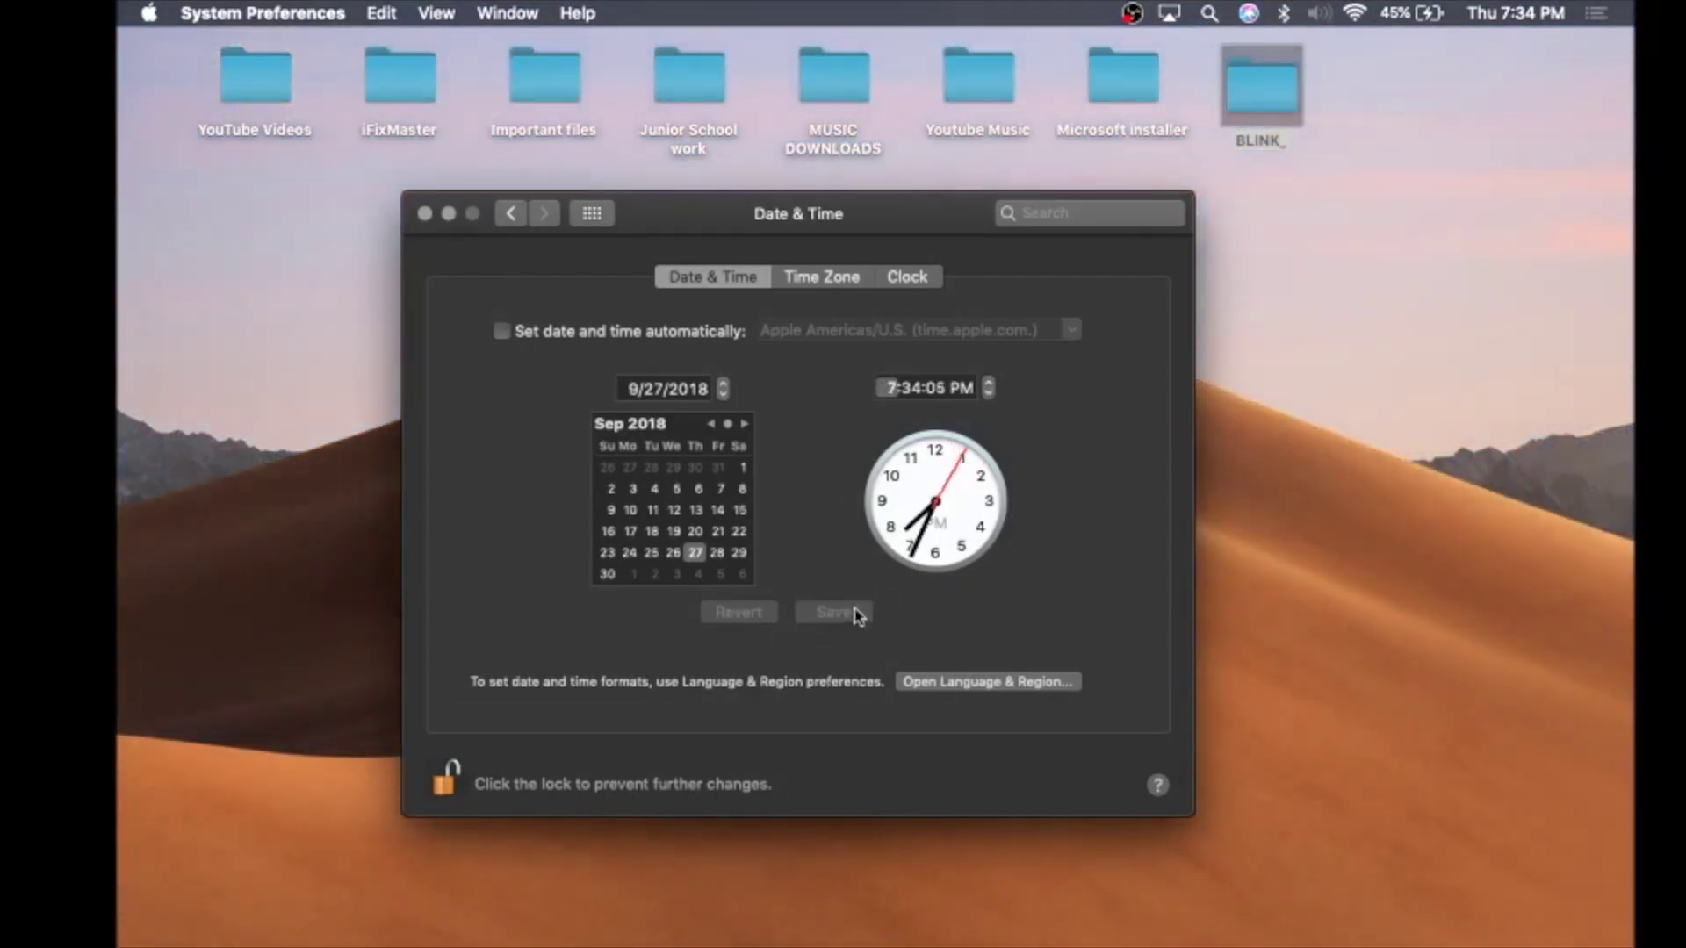
# - Lower the hour further and save the clock as 8:34 PM
pyautogui.click(988, 395)
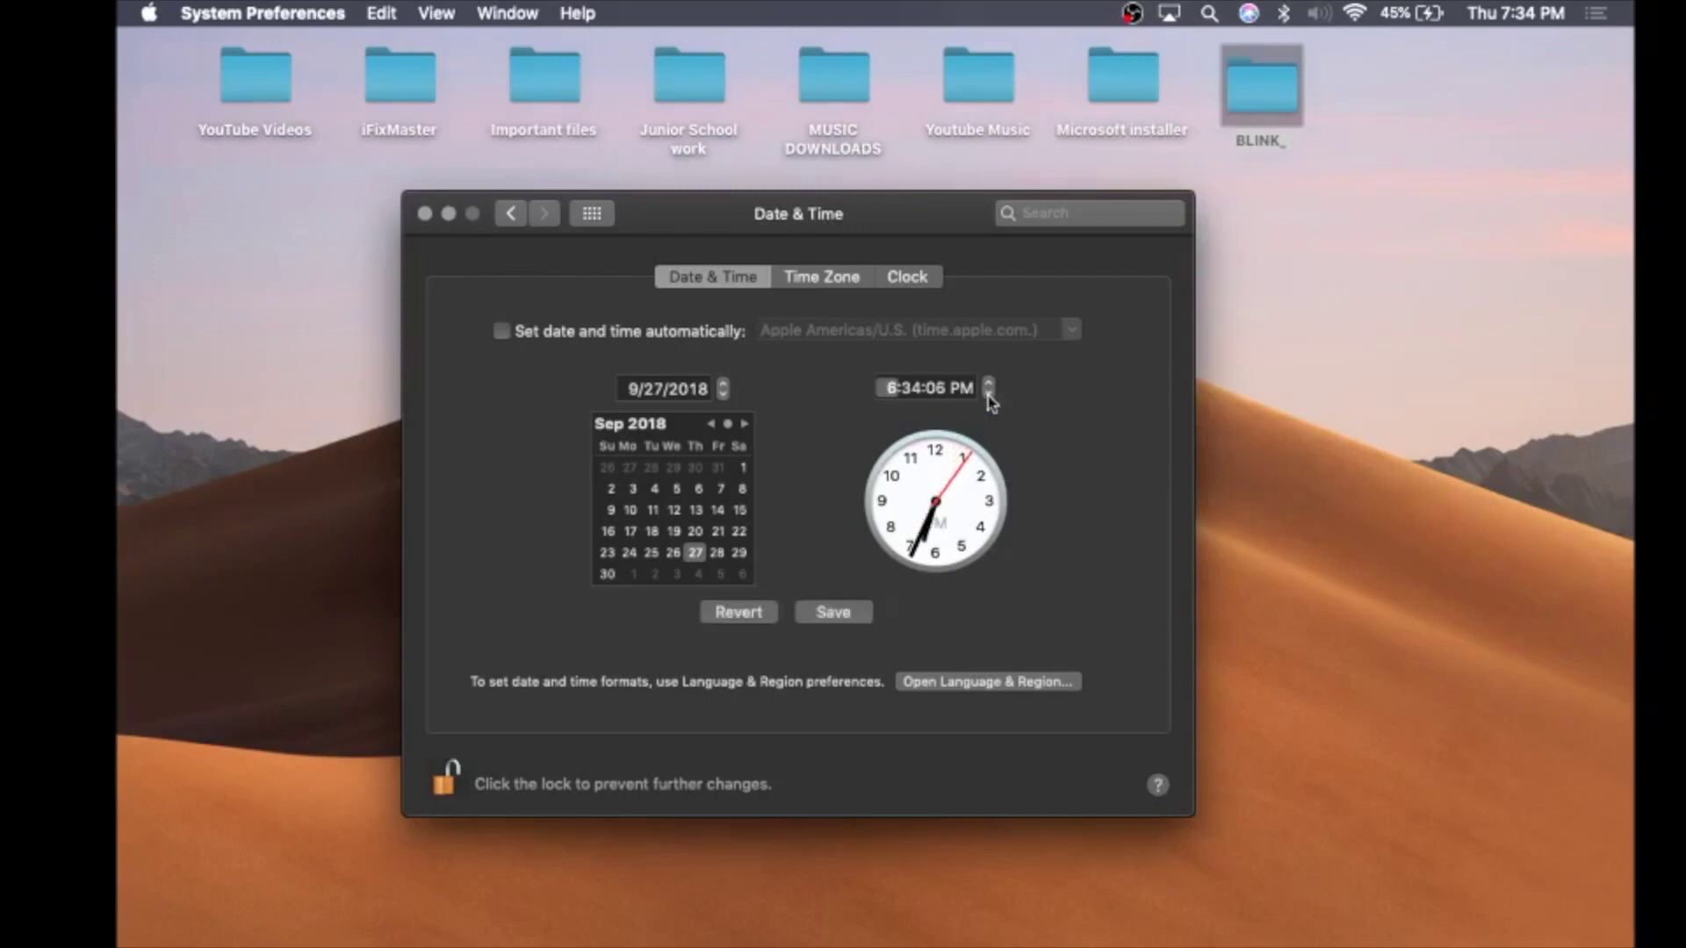
pyautogui.click(989, 396)
pyautogui.click(988, 395)
pyautogui.click(988, 395)
pyautogui.click(988, 395)
pyautogui.click(988, 395)
pyautogui.moveTo(988, 395); pyautogui.dragTo(988, 395)
pyautogui.click(839, 612)
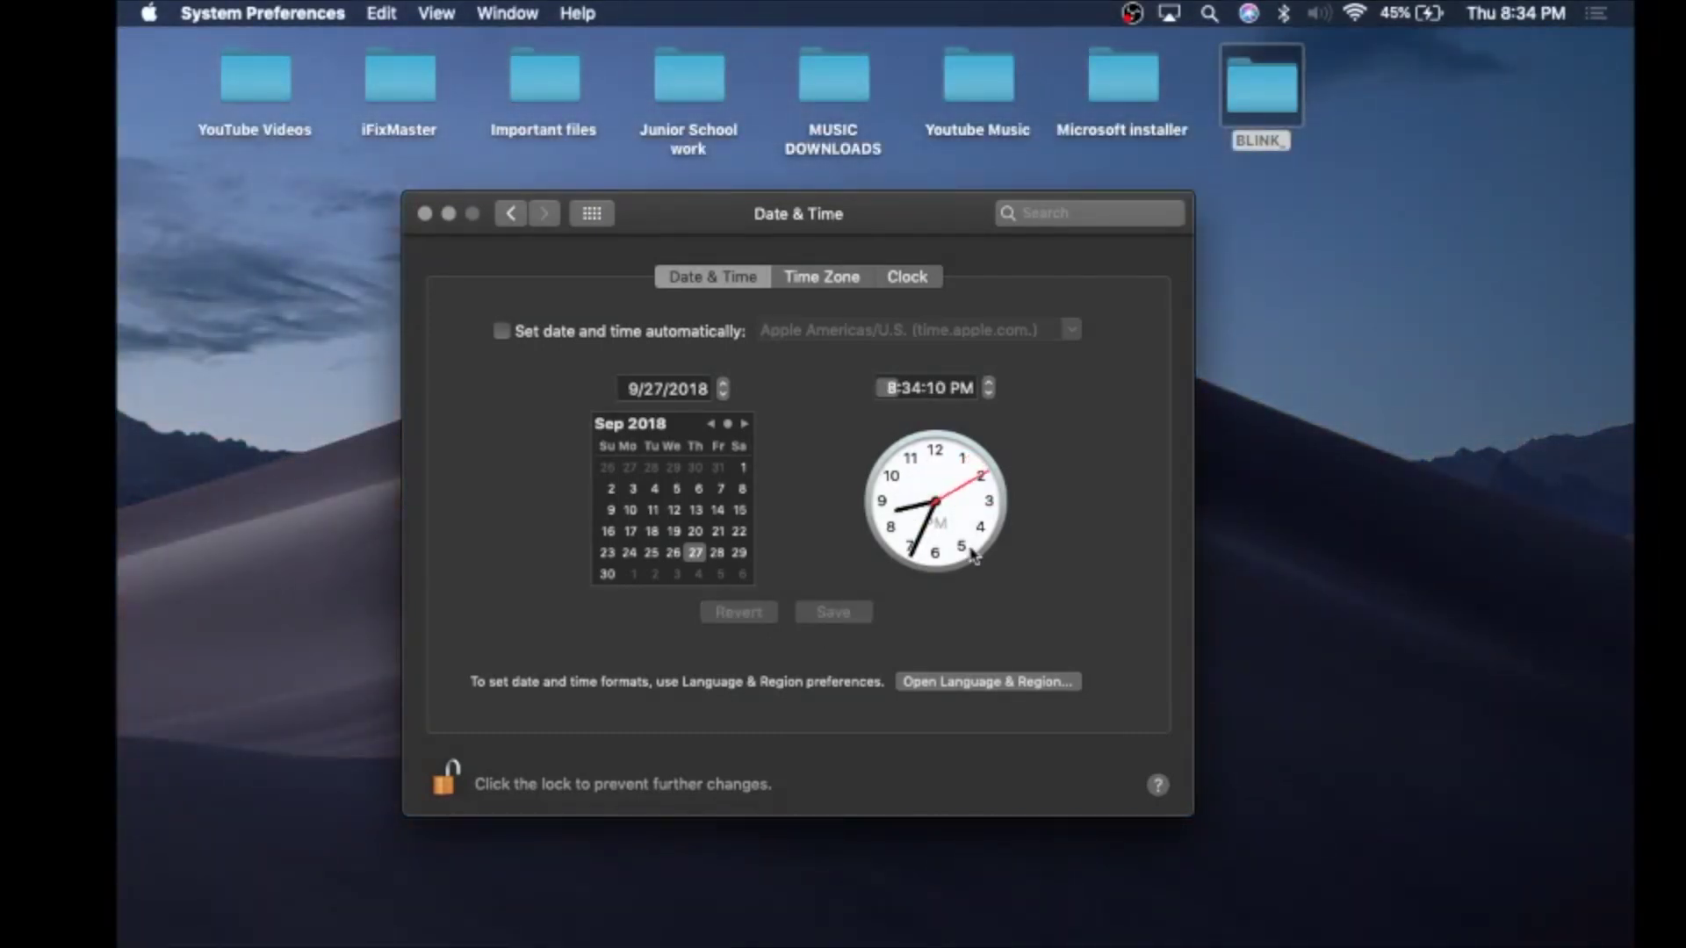
# - Adjust the hour to 10 PM and save 10:34 PM so the wallpaper turns night
pyautogui.click(989, 394)
pyautogui.click(990, 394)
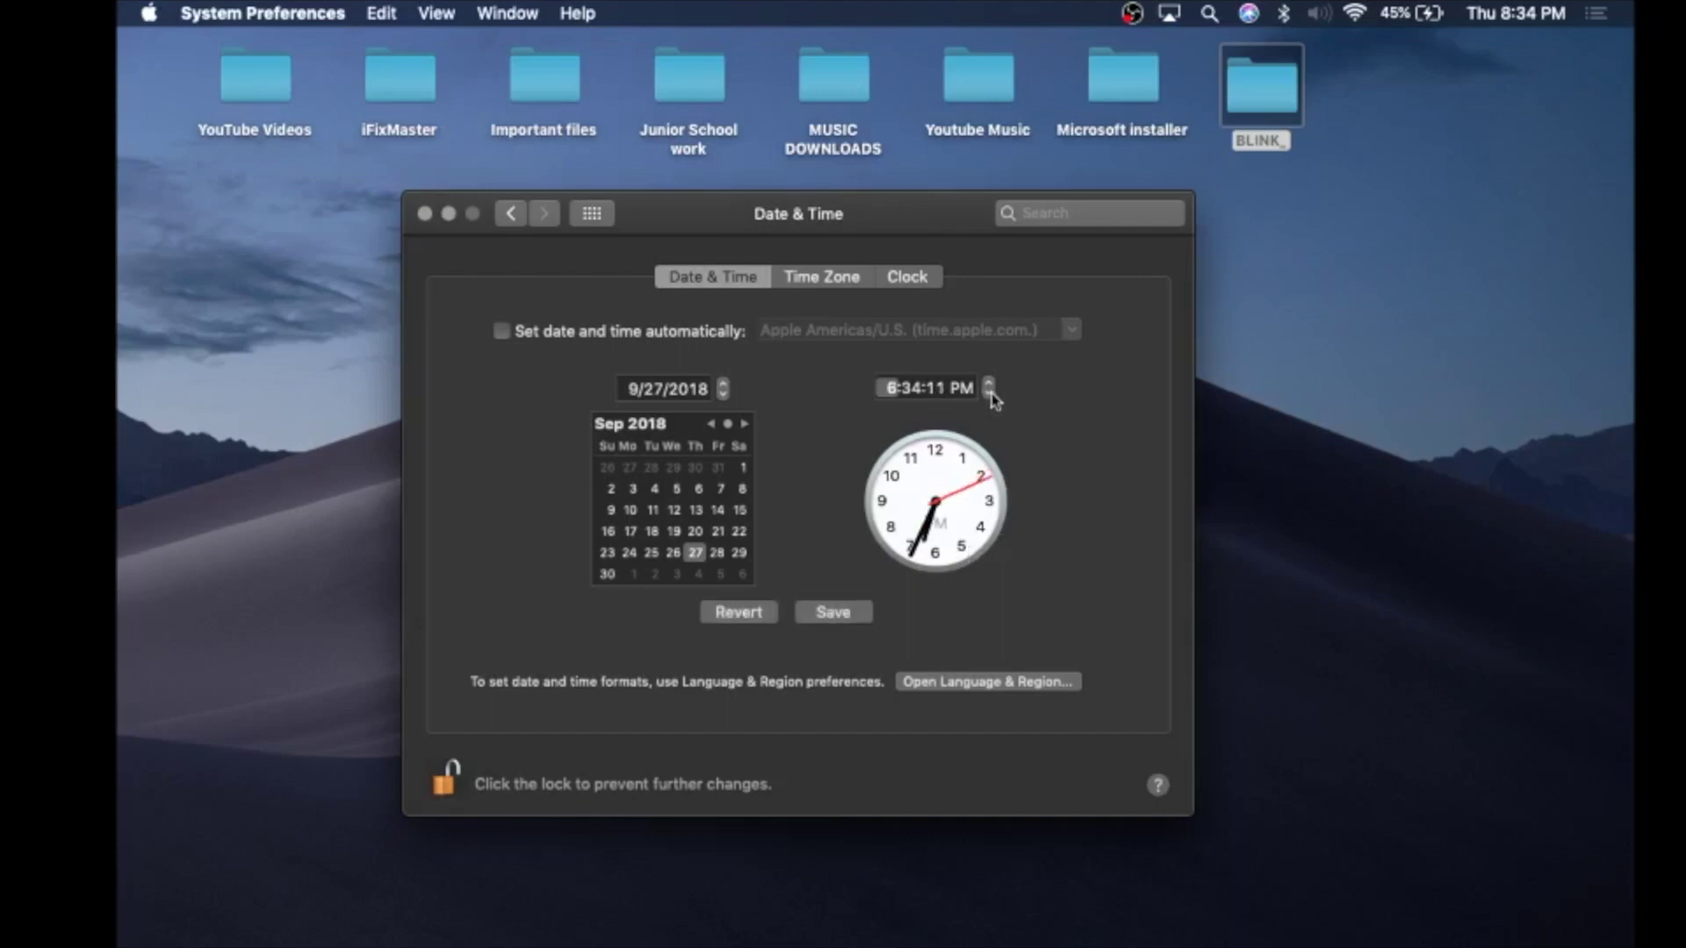
pyautogui.click(987, 382)
pyautogui.click(988, 383)
pyautogui.click(988, 383)
pyautogui.click(988, 383)
pyautogui.click(848, 614)
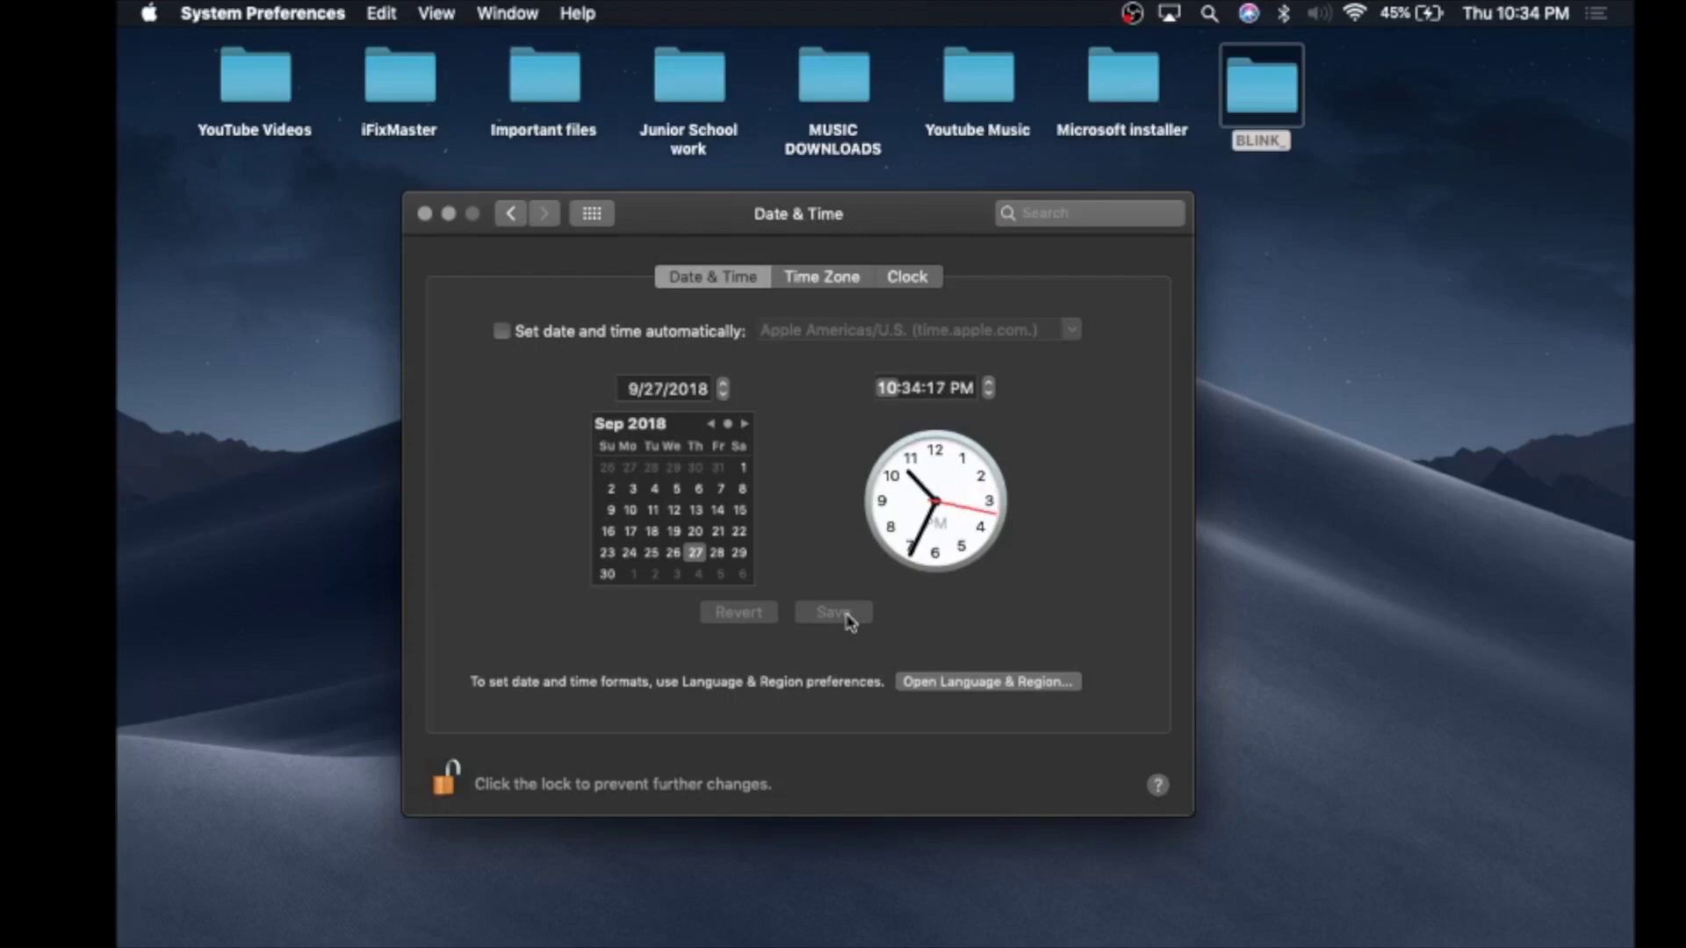
# - Minimize the Date & Time window to reveal the night-time Mojave desktop
pyautogui.click(449, 214)
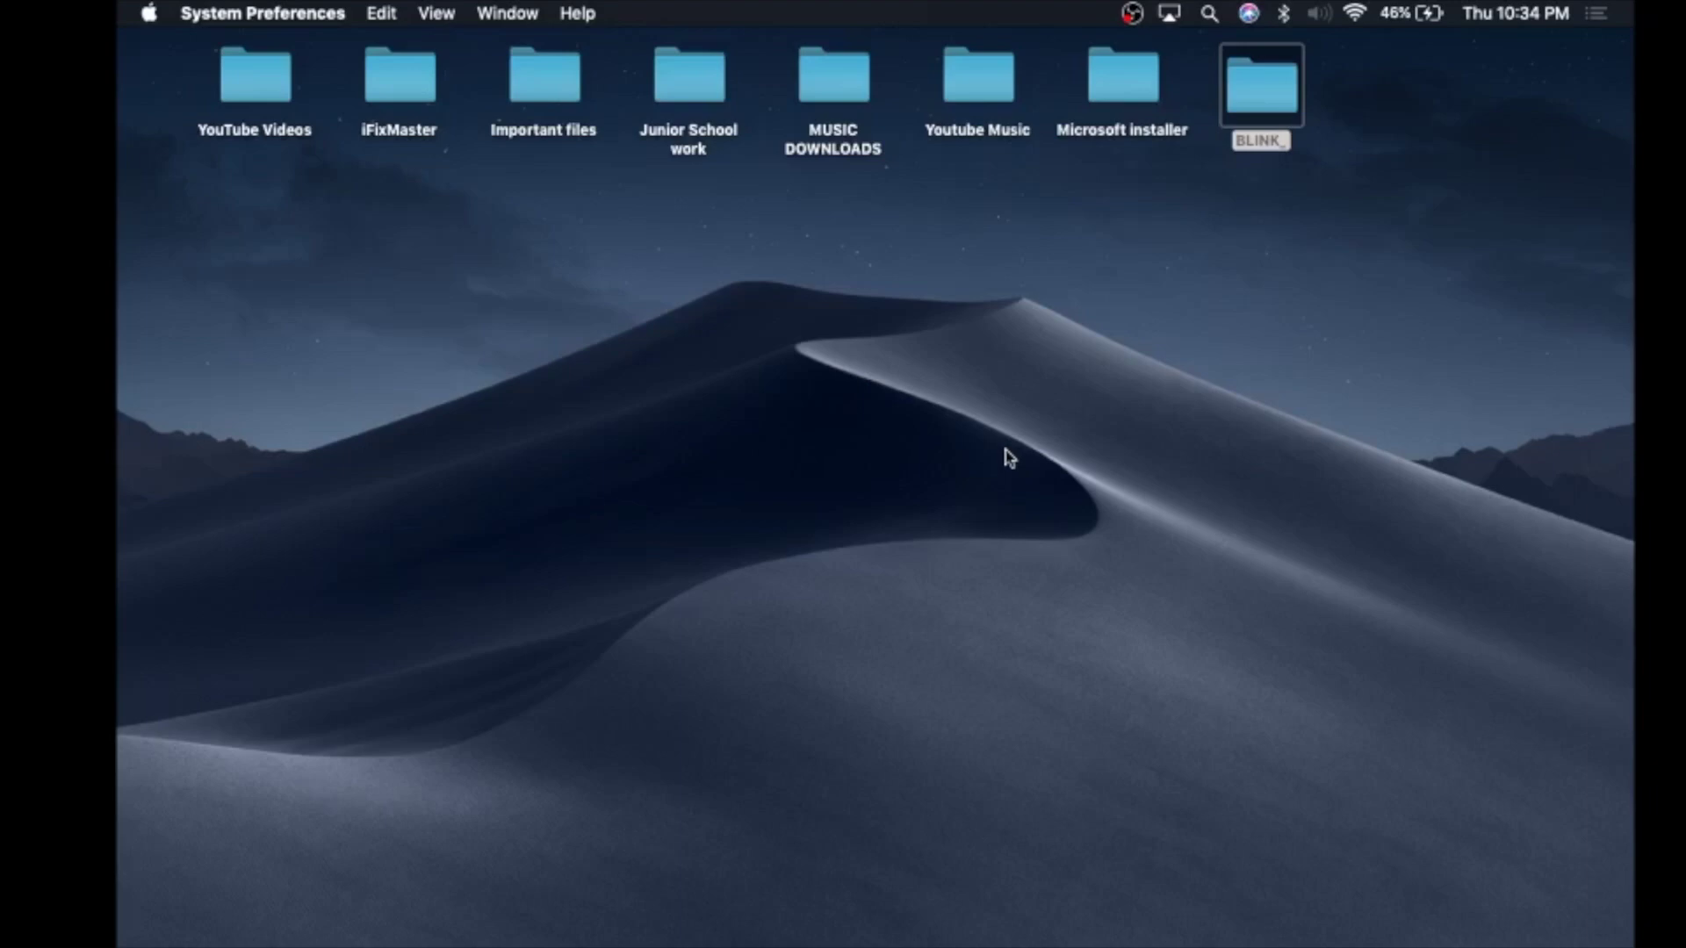
pyautogui.moveTo(999, 926)
# - Turn on Use Stacks from the desktop's right-click menu to group the eight folders
pyautogui.rightClick(650, 265)
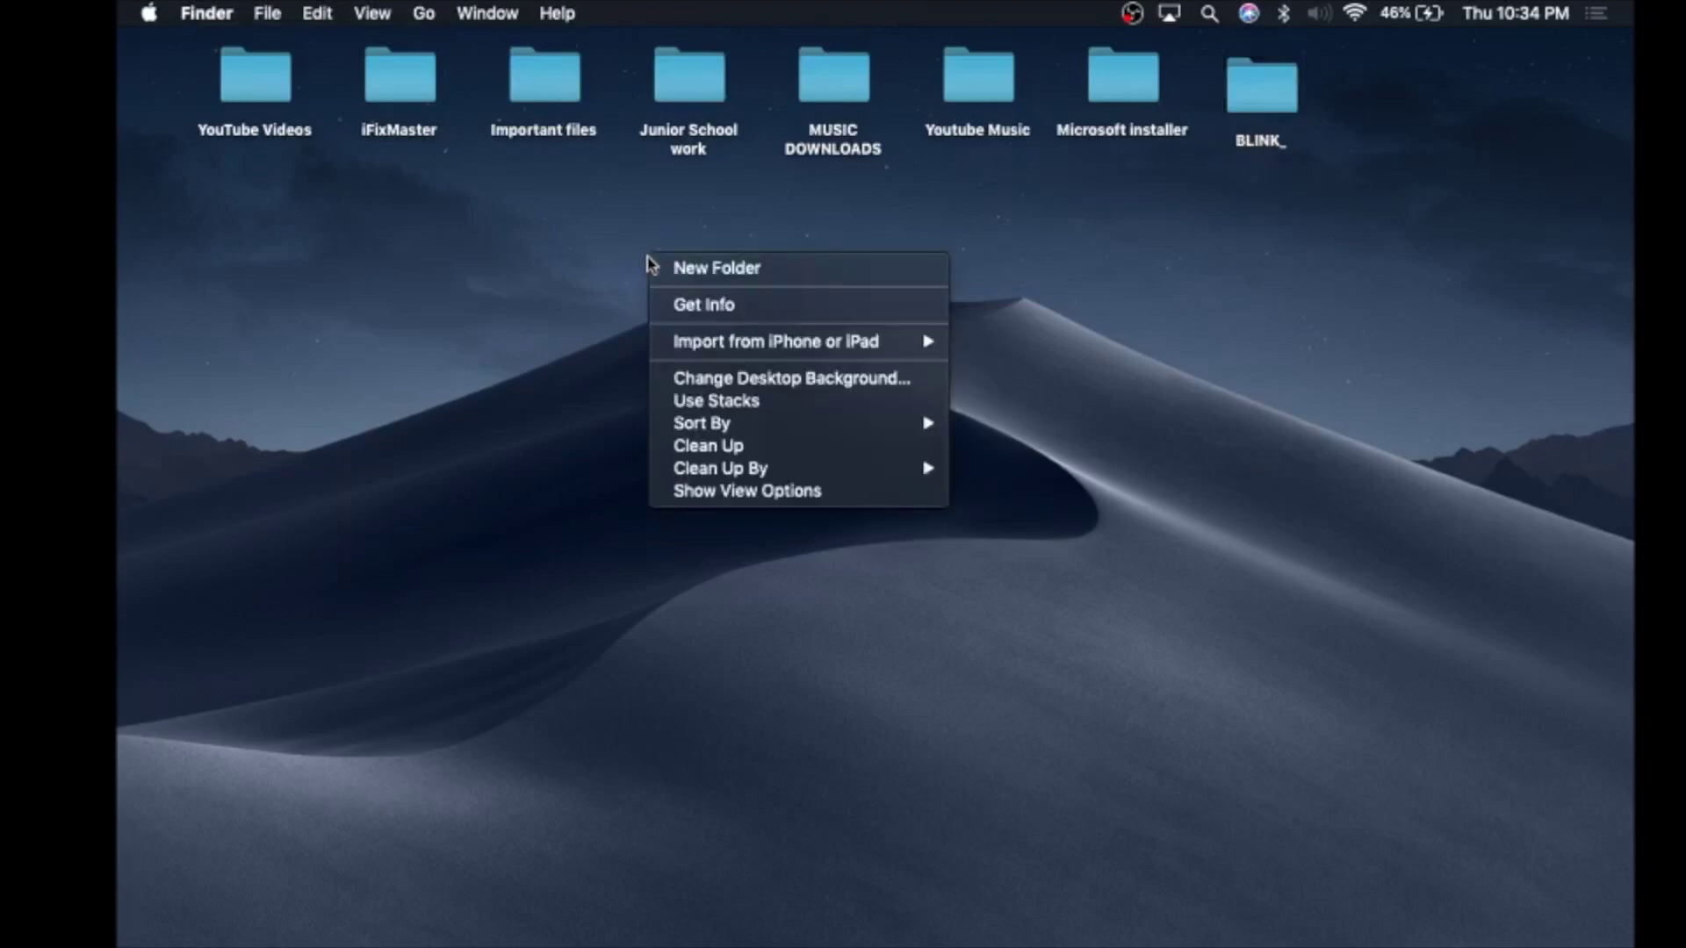
pyautogui.moveTo(744, 355)
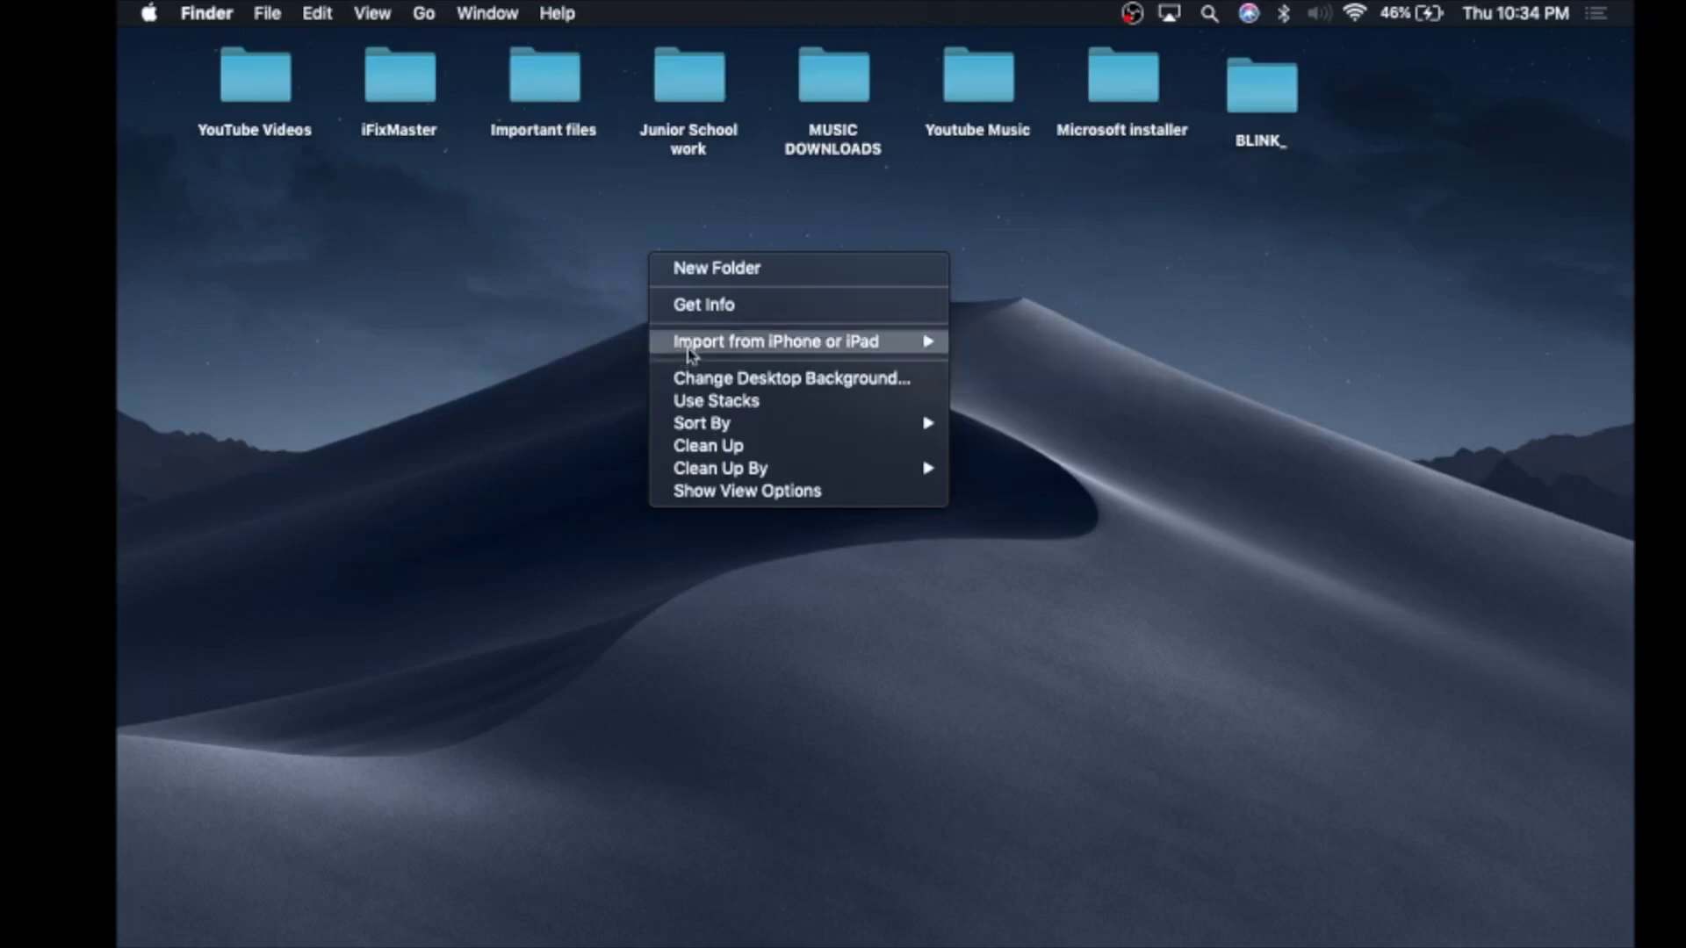
pyautogui.click(693, 404)
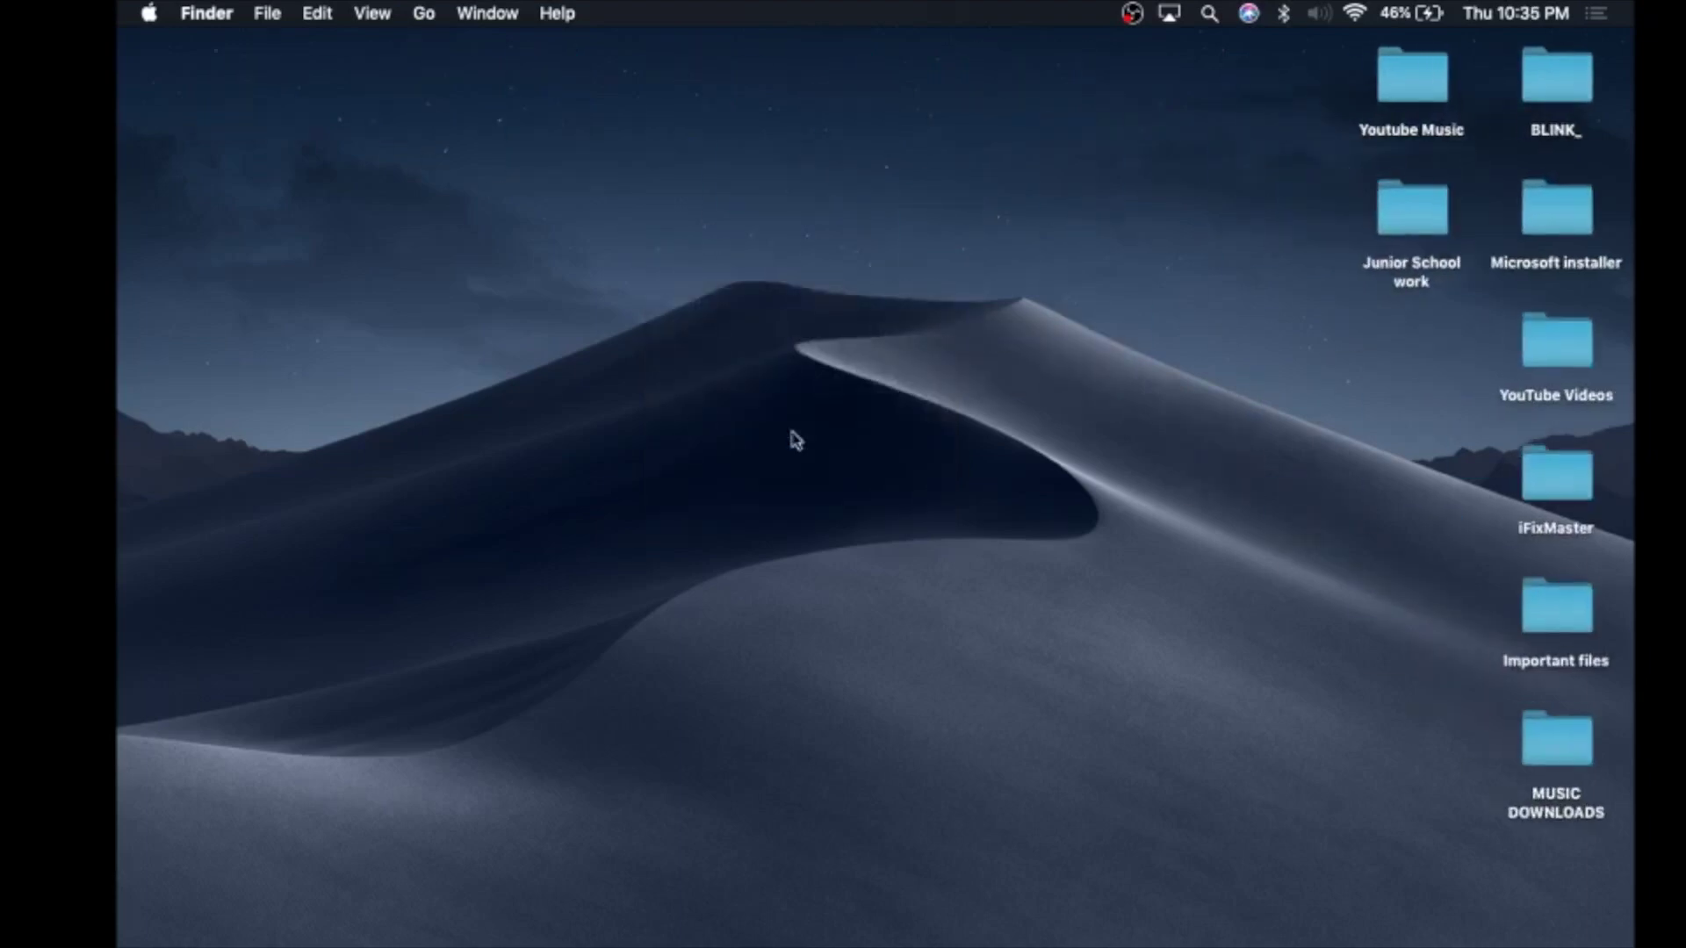